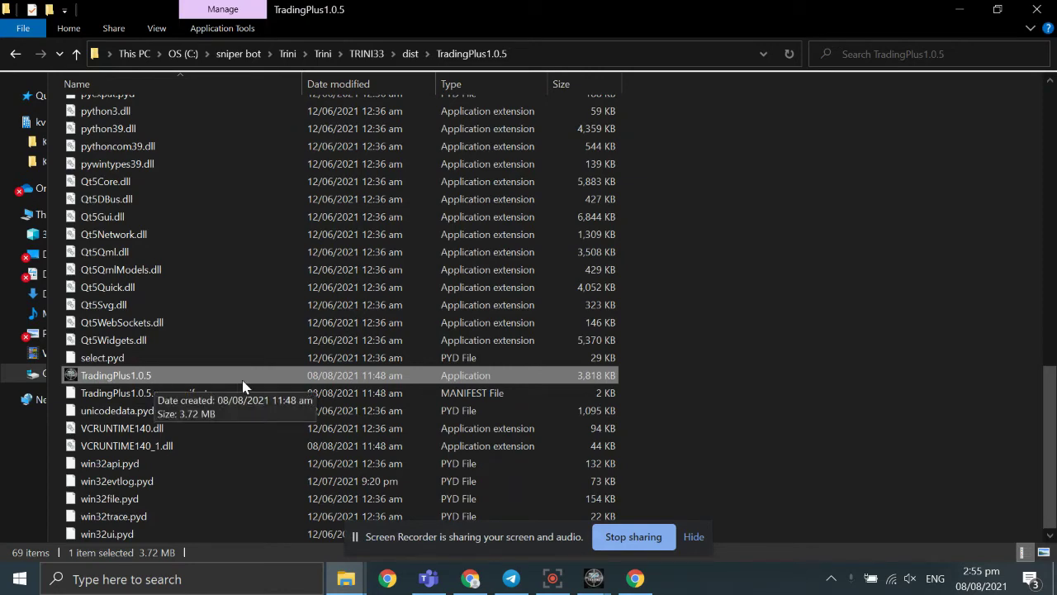
- Open the config file from the TradingPlus1.0.0 folder and highlight its provider_bsc URL
{"action": "mouse_move", "coordinate": [594, 579]}
{"action": "left_click", "coordinate": [640, 543]}
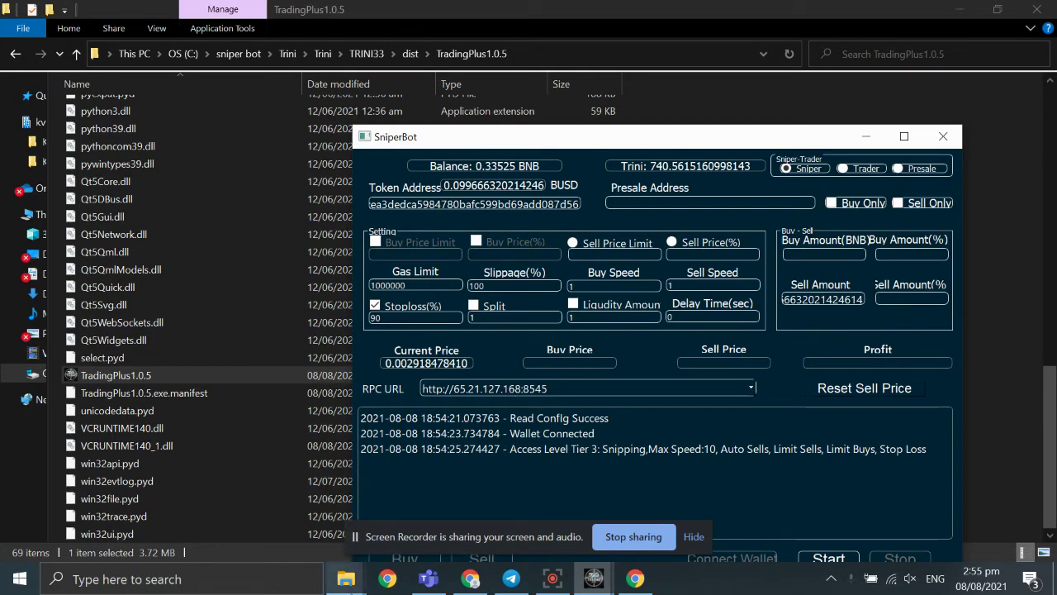
{"action": "left_click", "coordinate": [353, 583]}
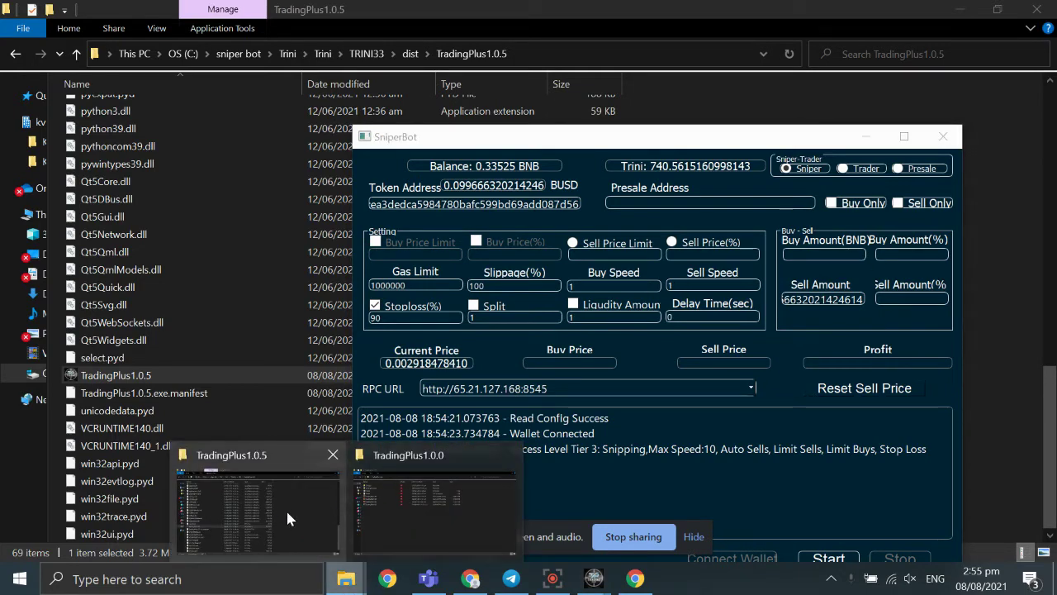
{"action": "left_click", "coordinate": [408, 494]}
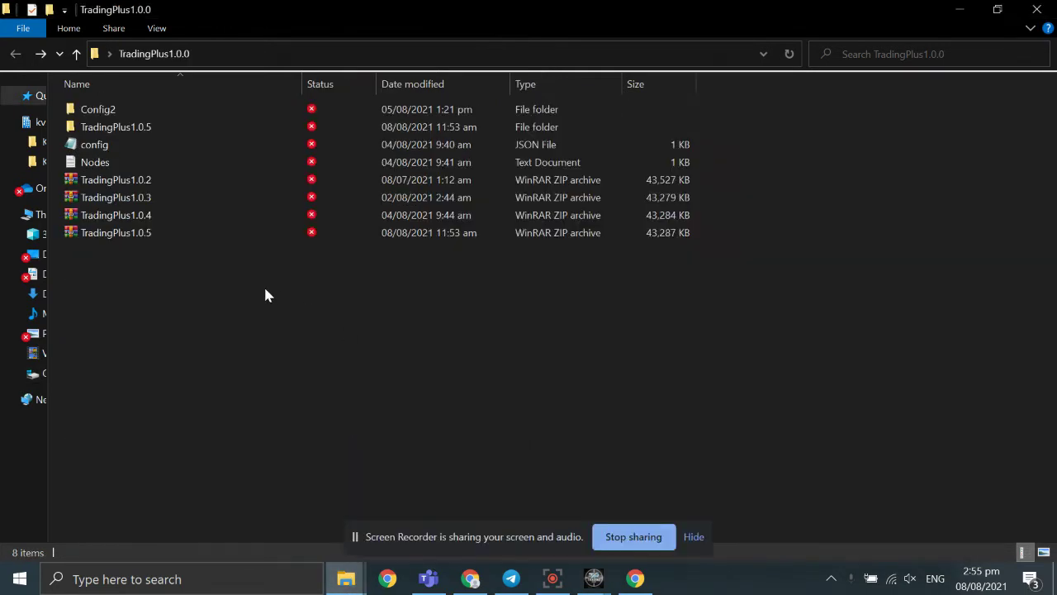
{"action": "double_click", "coordinate": [116, 144]}
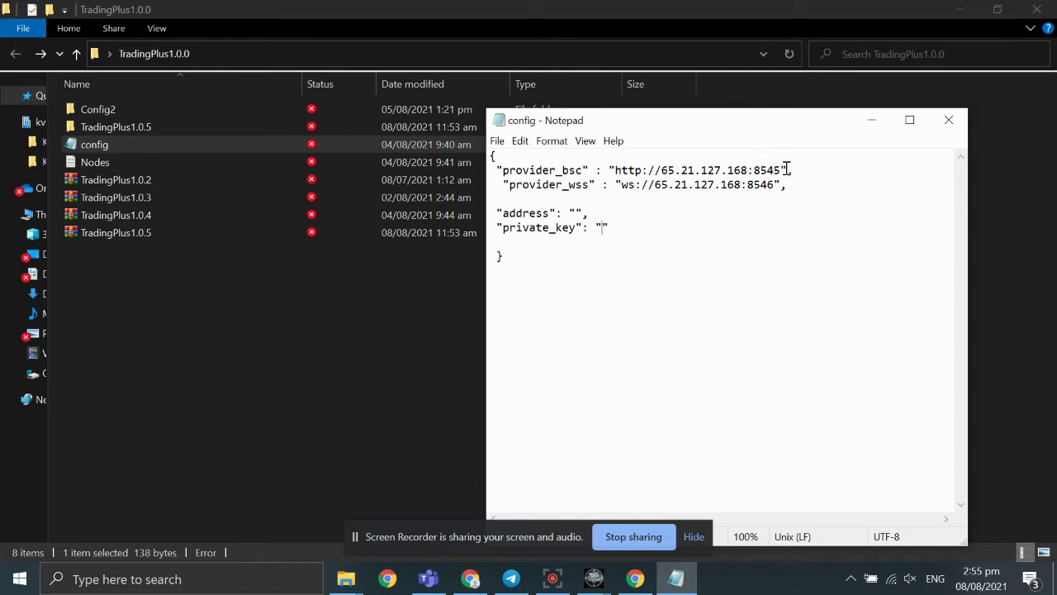
{"action": "left_click_drag", "start_coordinate": [781, 169], "coordinate": [624, 170]}
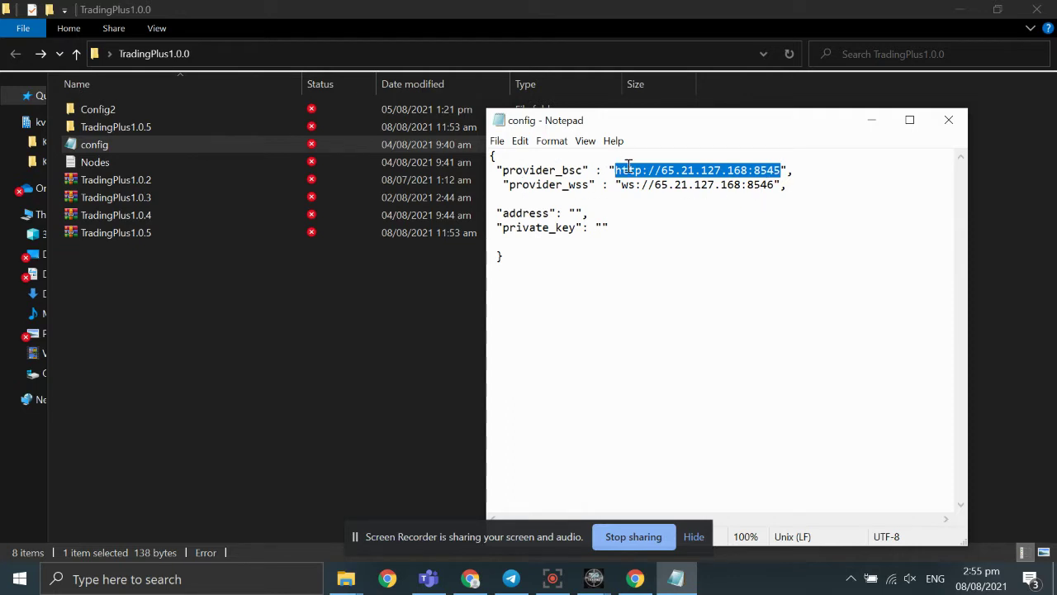
- Open the Nodes file, highlight the bsc-dataseed4.ninicoin.io URL, and return to the provider_bsc URL in config
{"action": "double_click", "coordinate": [120, 161]}
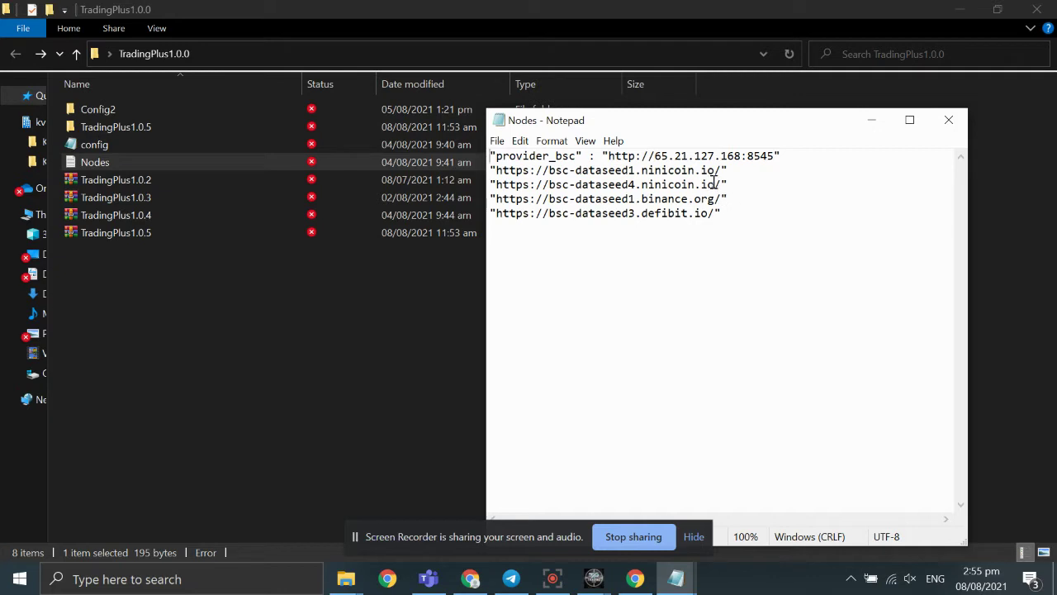
{"action": "left_click_drag", "start_coordinate": [715, 183], "coordinate": [497, 186]}
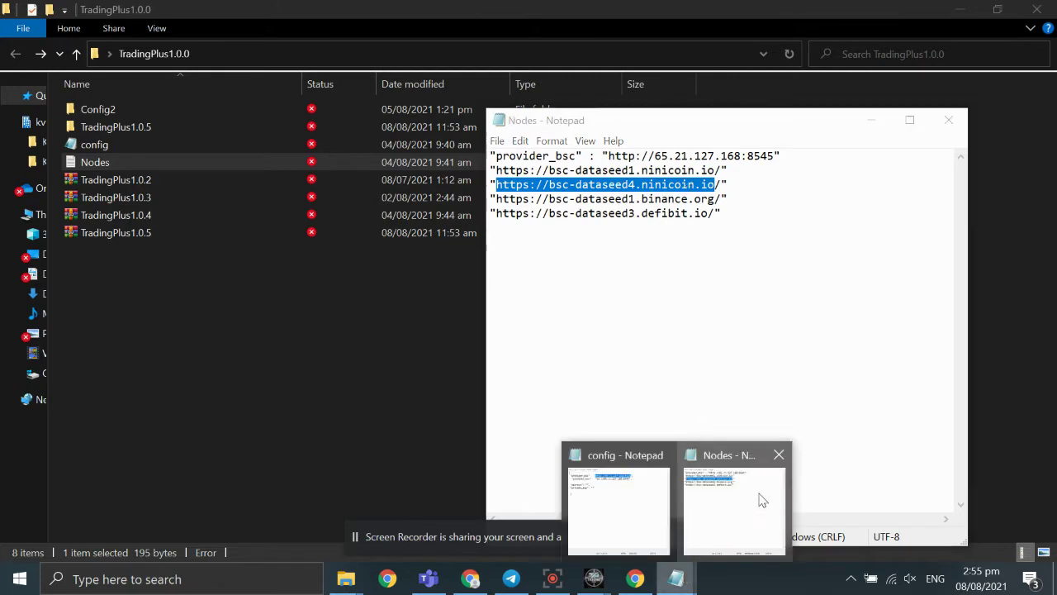
{"action": "mouse_move", "coordinate": [675, 578]}
{"action": "left_click", "coordinate": [616, 500]}
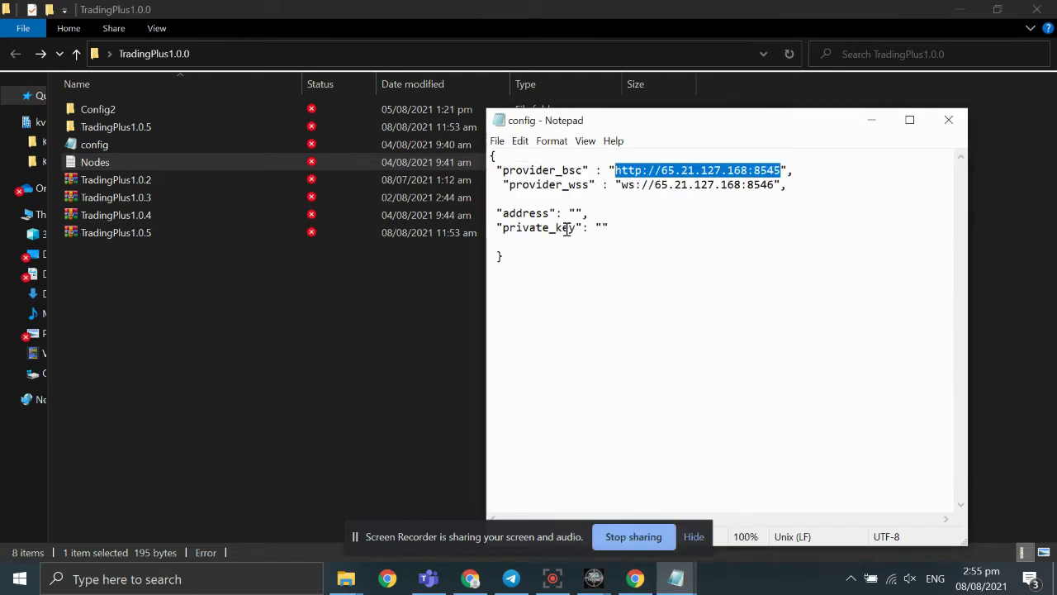
{"action": "left_click", "coordinate": [626, 165]}
{"action": "left_click_drag", "start_coordinate": [616, 170], "coordinate": [772, 171]}
- Switch to SniperBot and move its window so the whole interface fits on the screen
{"action": "mouse_move", "coordinate": [616, 588]}
{"action": "left_click", "coordinate": [621, 537]}
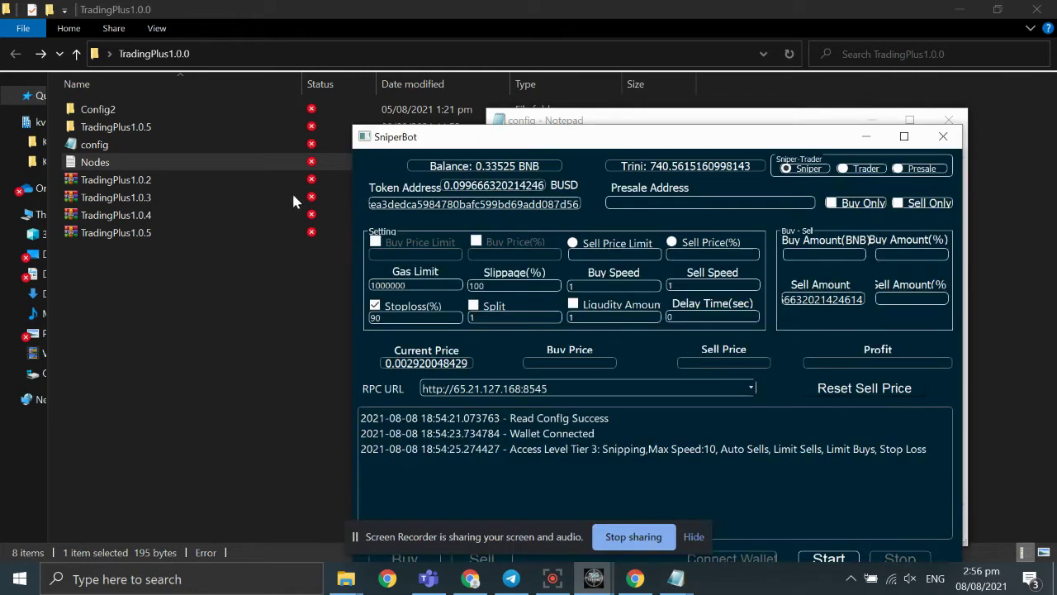
{"action": "left_click_drag", "start_coordinate": [710, 142], "coordinate": [590, 52]}
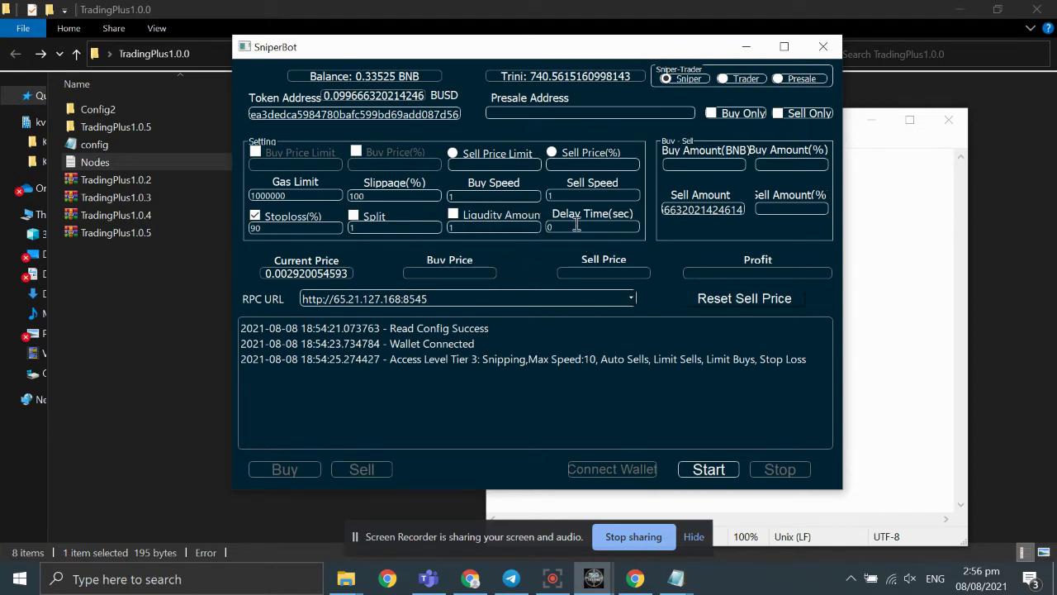
{"action": "left_click_drag", "start_coordinate": [577, 226], "coordinate": [510, 220]}
{"action": "left_click", "coordinate": [485, 226]}
{"action": "left_click", "coordinate": [347, 232]}
- Set the buy amount to 1 BNB and the split count to 4
{"action": "left_click", "coordinate": [694, 163]}
{"action": "type", "text": "1"}
{"action": "double_click", "coordinate": [376, 227]}
- Change the buy amount to 0.1 BNB and enable a percentage sell price of 200
{"action": "left_click", "coordinate": [688, 168]}
{"action": "key", "text": "BackSpace"}
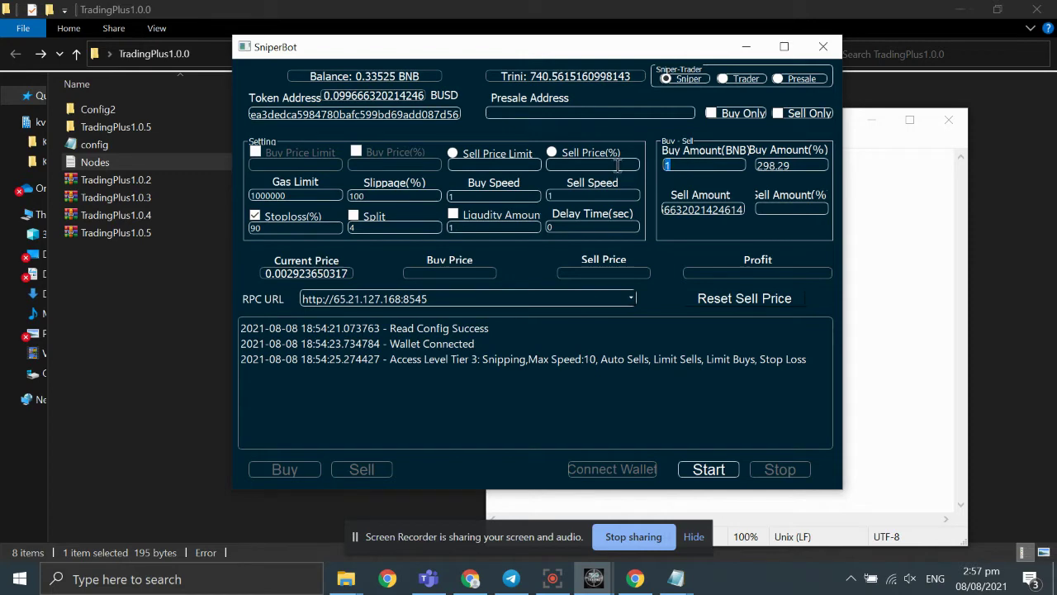
{"action": "type", "text": "0."}
{"action": "left_click", "coordinate": [590, 155]}
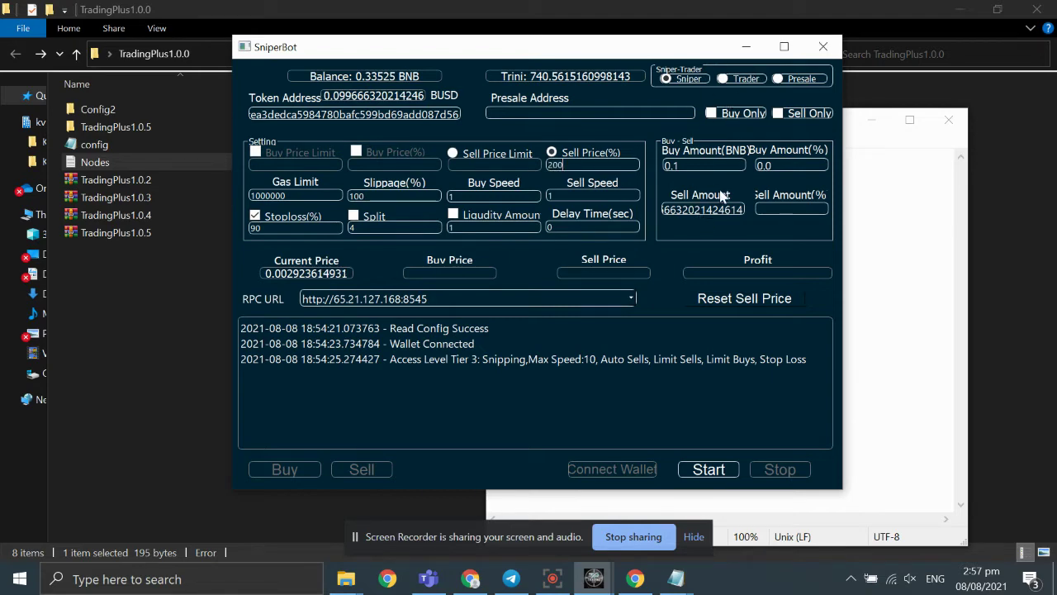
- Lower the buy amount to 0.01 BNB and start the bot with the Split option enabled
{"action": "left_click", "coordinate": [707, 164]}
{"action": "left_click", "coordinate": [361, 218]}
{"action": "left_click", "coordinate": [552, 196]}
{"action": "left_click", "coordinate": [711, 474]}
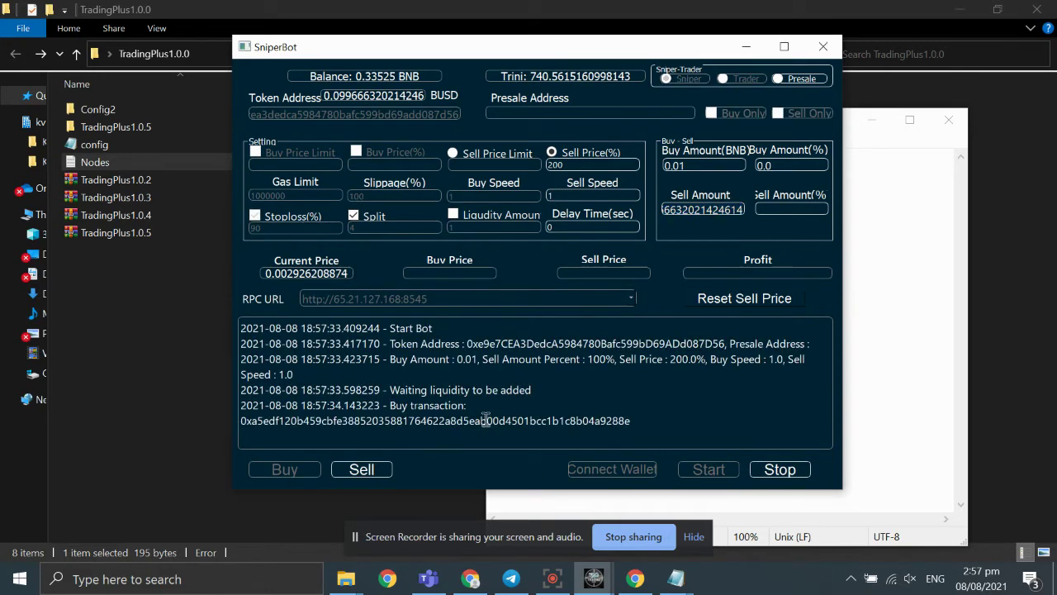
- Copy the buy transaction hash from the bot log and look it up on BscScan in the browser
{"action": "double_click", "coordinate": [485, 420]}
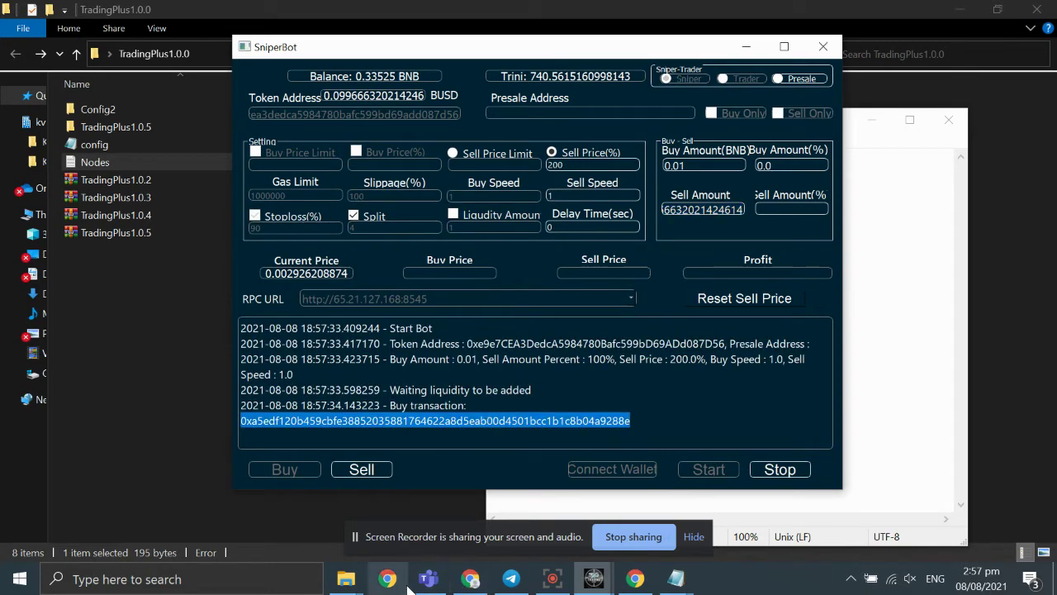
{"action": "left_click", "coordinate": [471, 578]}
{"action": "left_click", "coordinate": [403, 19]}
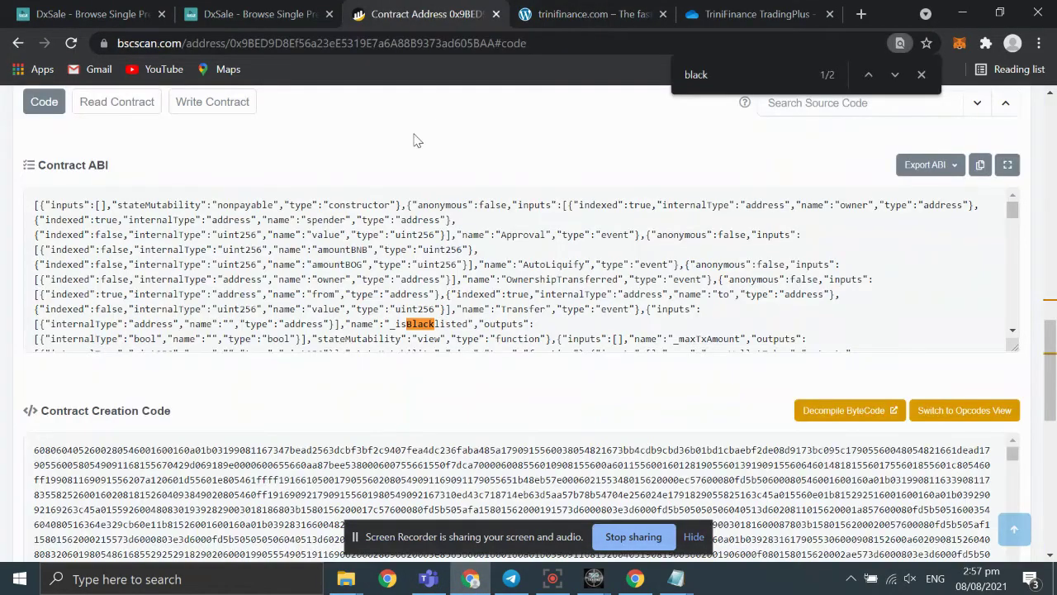
{"action": "scroll", "coordinate": [306, 132], "scroll_direction": "up", "scroll_amount": 10}
{"action": "left_click", "coordinate": [248, 14]}
{"action": "left_click", "coordinate": [403, 16]}
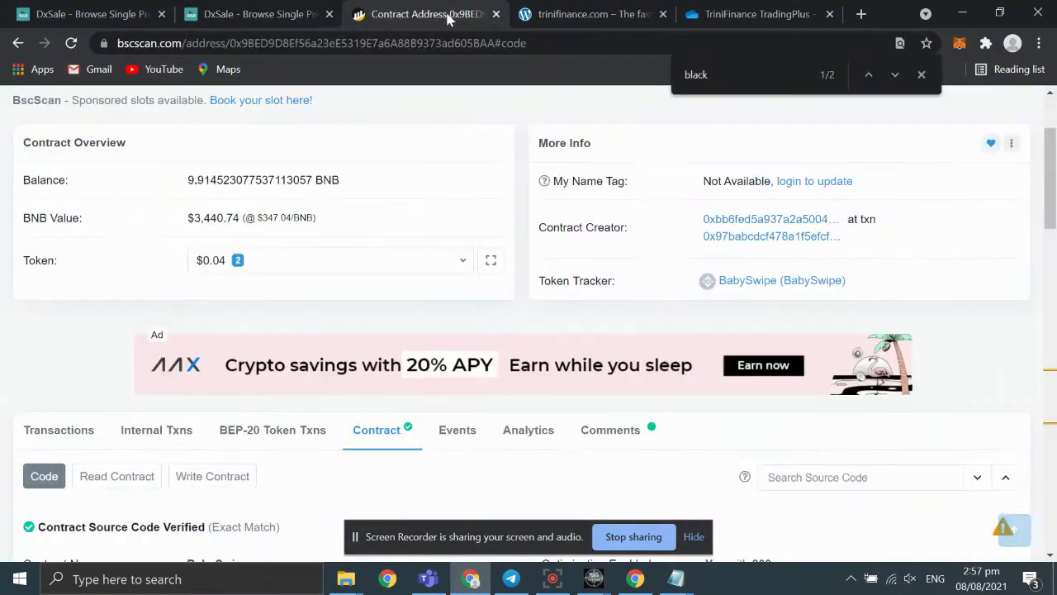
{"action": "left_click", "coordinate": [1014, 529]}
{"action": "left_click", "coordinate": [818, 111]}
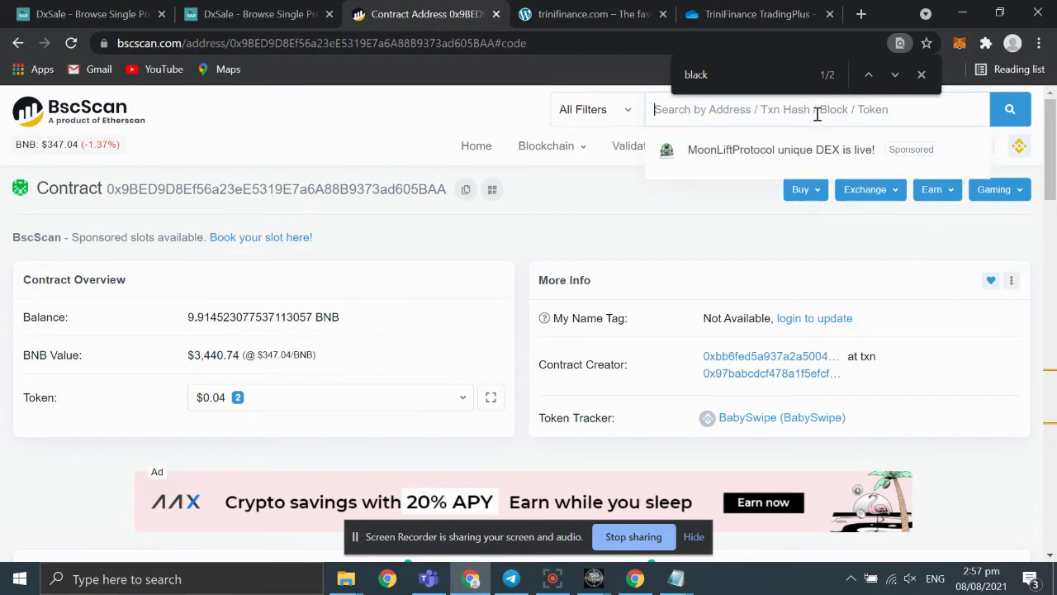
{"action": "key", "text": "ctrl+v"}
{"action": "key", "text": "Return"}
- Expand the additional details of the buy transaction on its BscScan page
{"action": "scroll", "coordinate": [746, 250], "scroll_direction": "down", "scroll_amount": 5}
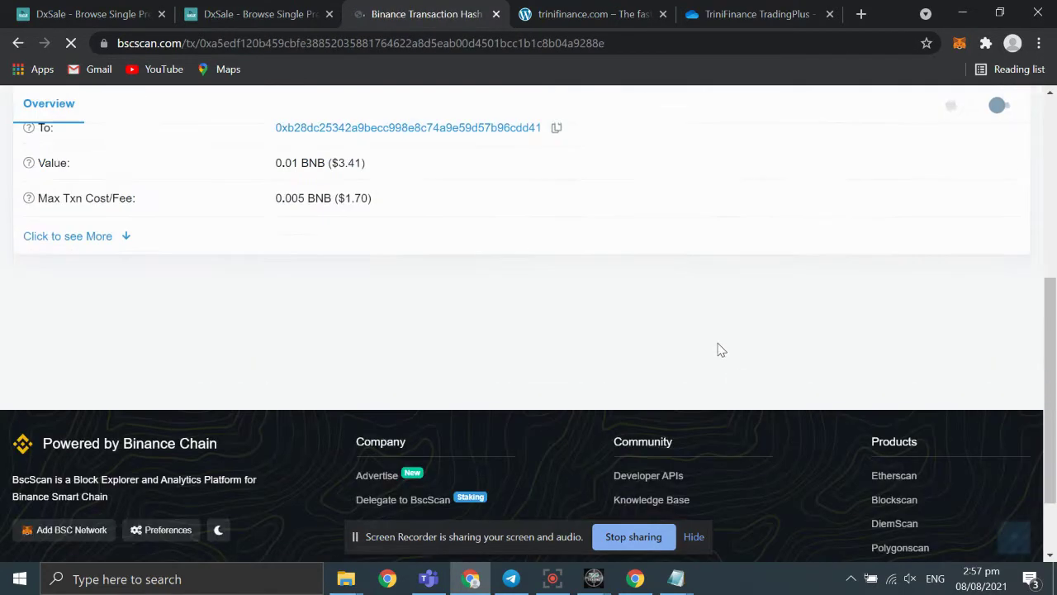
{"action": "scroll", "coordinate": [276, 346], "scroll_direction": "up", "scroll_amount": 2}
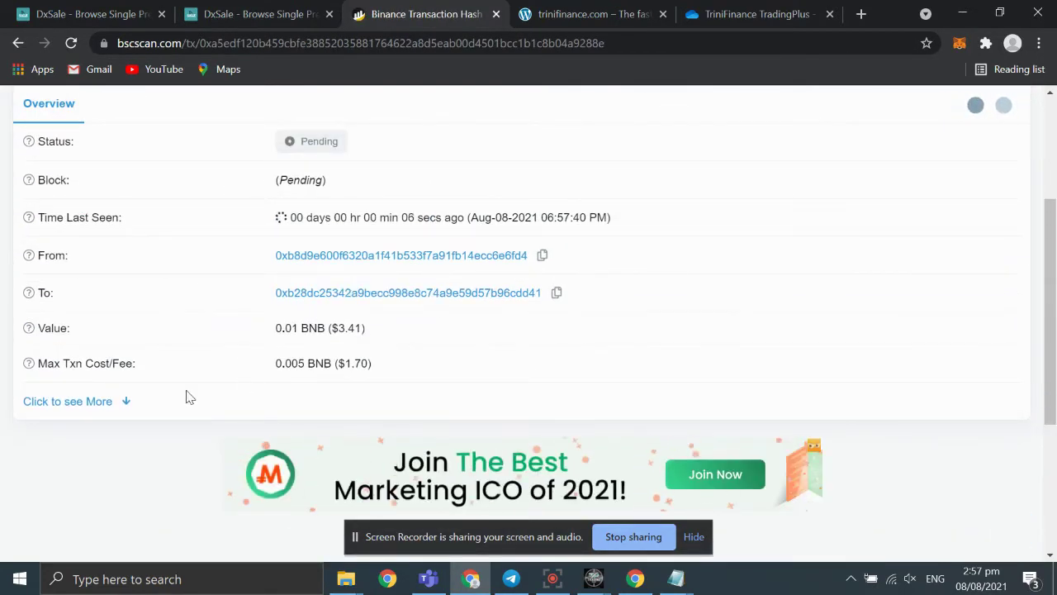
{"action": "left_click", "coordinate": [104, 403]}
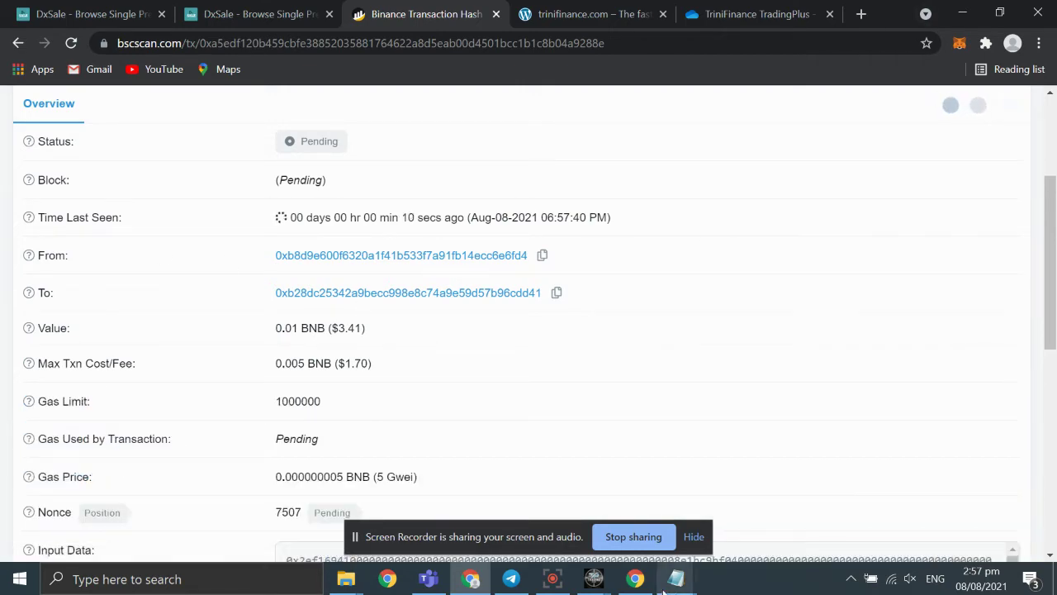
- Return to SniperBot, go back through its log to the buy transaction, and copy the transaction hash again
{"action": "mouse_move", "coordinate": [593, 579]}
{"action": "left_click", "coordinate": [671, 541]}
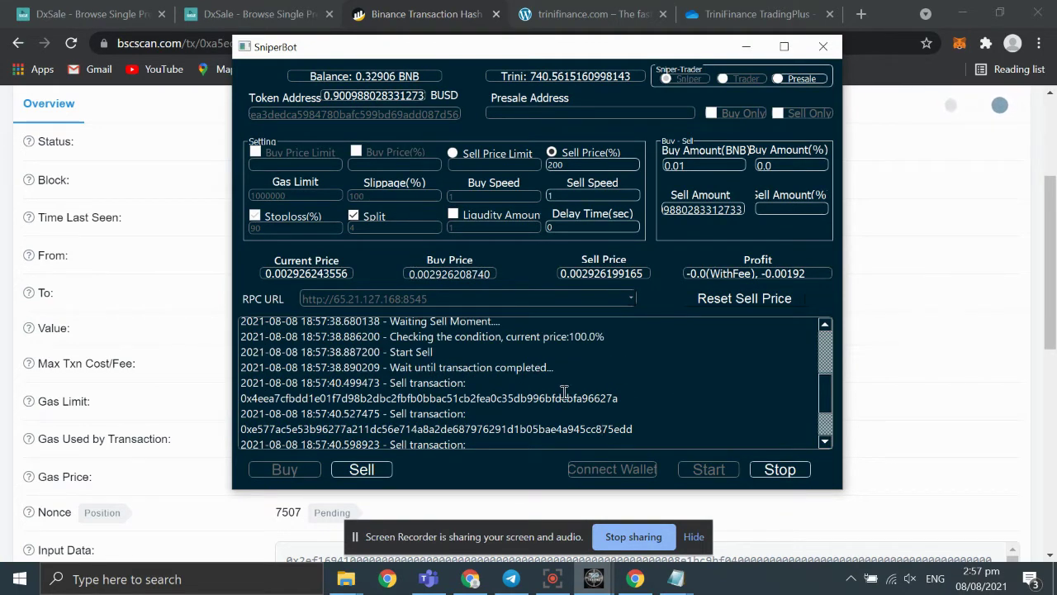
{"action": "scroll", "coordinate": [446, 396], "scroll_direction": "up", "scroll_amount": 1}
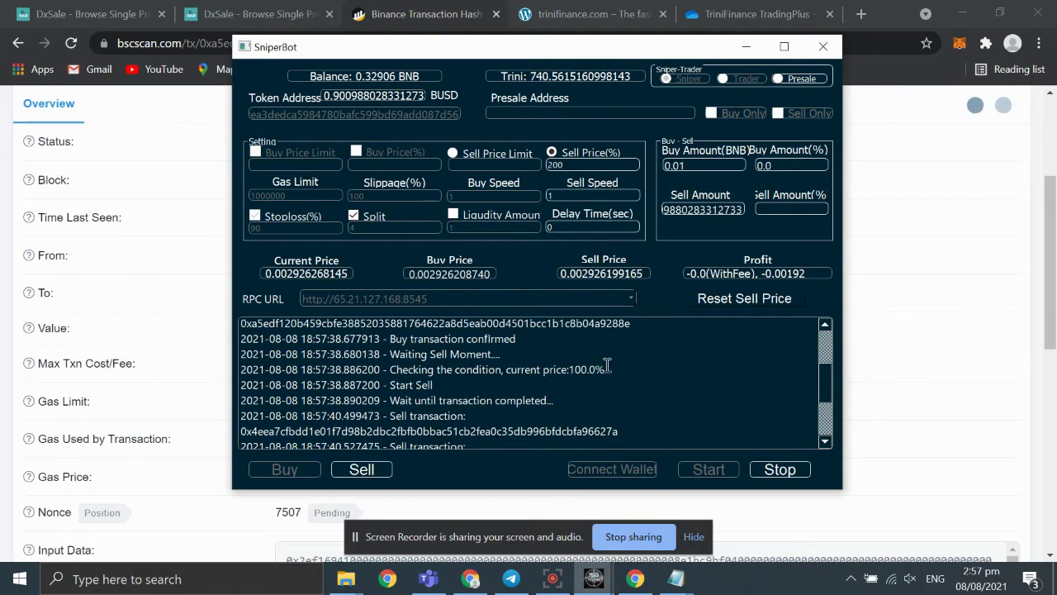
{"action": "scroll", "coordinate": [456, 409], "scroll_direction": "up", "scroll_amount": 1}
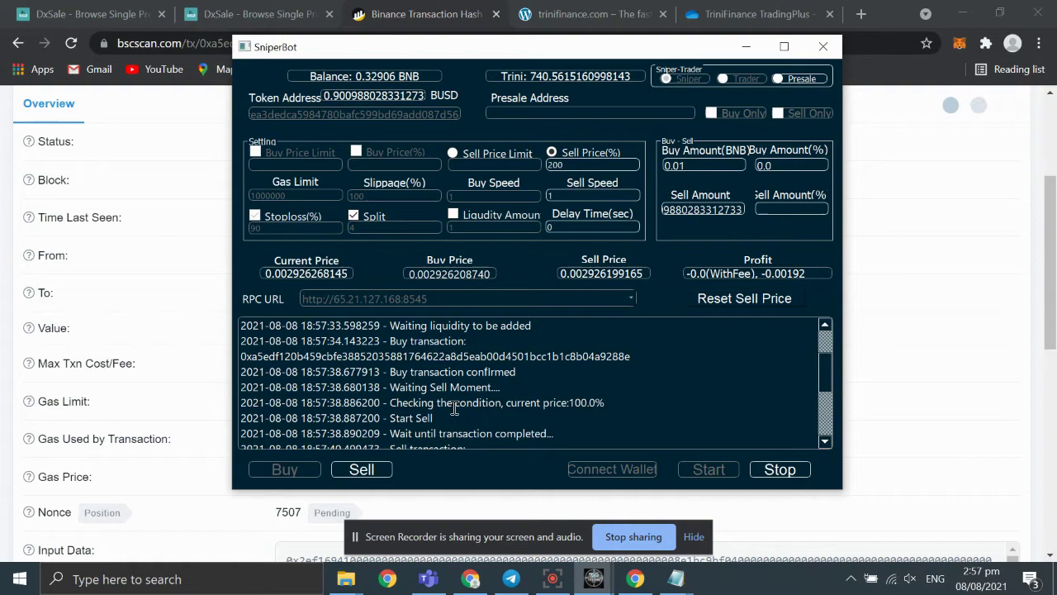
{"action": "double_click", "coordinate": [504, 362]}
{"action": "key", "text": "ctrl+c"}
- Search BscScan again for the copied buy transaction hash to refresh its status
{"action": "left_click", "coordinate": [961, 354]}
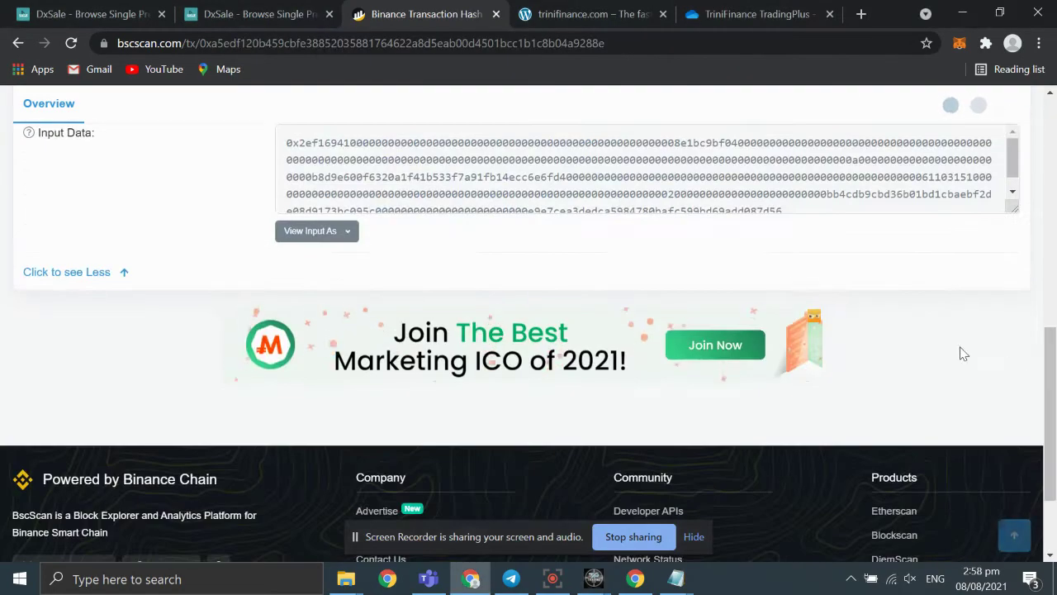
{"action": "scroll", "coordinate": [724, 322], "scroll_direction": "up", "scroll_amount": 2}
{"action": "left_click", "coordinate": [684, 107]}
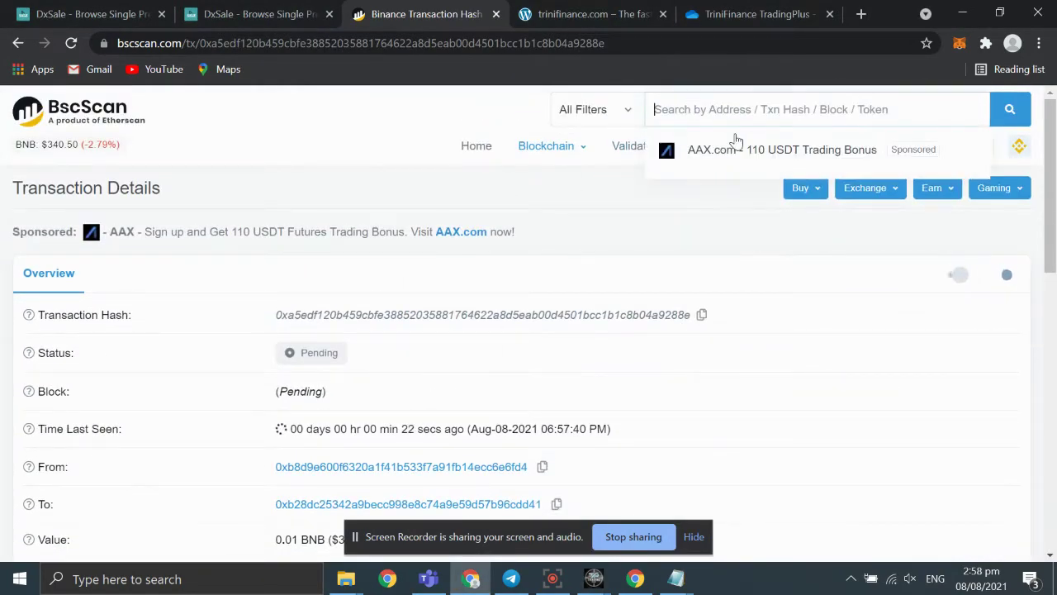
{"action": "key", "text": "ctrl+v"}
{"action": "key", "text": "Return"}
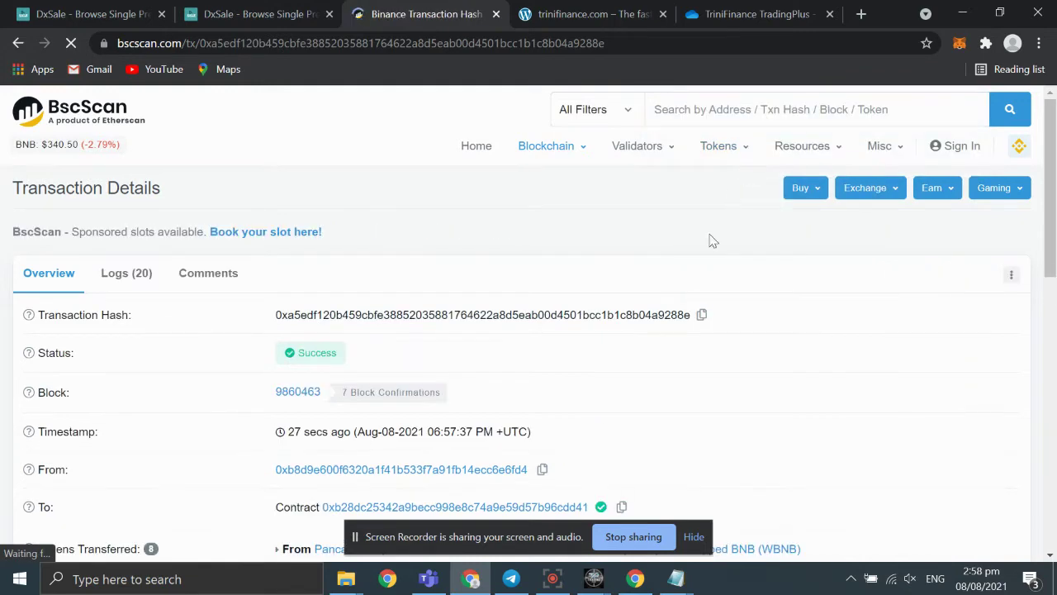
- Examine the transaction's list of transferred tokens and highlight its timestamp
{"action": "scroll", "coordinate": [591, 315], "scroll_direction": "down", "scroll_amount": 2}
{"action": "scroll", "coordinate": [592, 314], "scroll_direction": "down", "scroll_amount": 2}
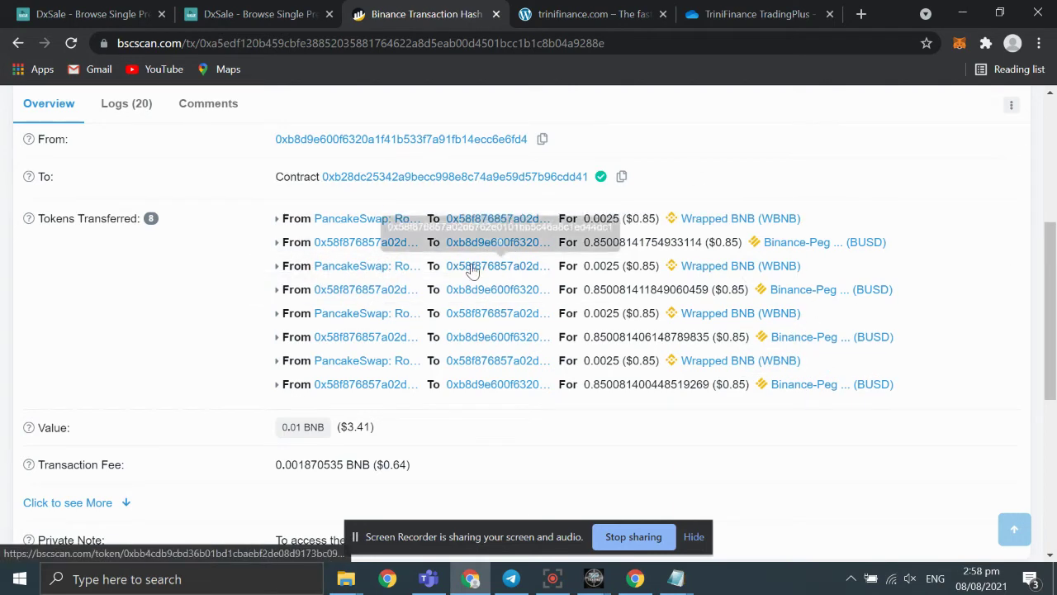
{"action": "scroll", "coordinate": [763, 214], "scroll_direction": "up", "scroll_amount": 3}
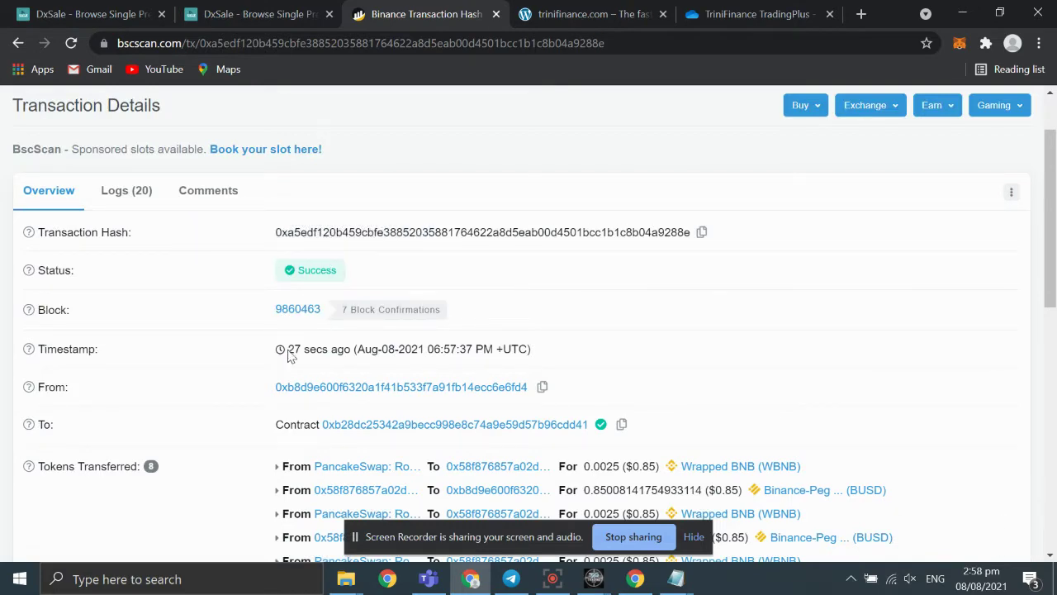
{"action": "left_click_drag", "start_coordinate": [299, 348], "coordinate": [531, 350]}
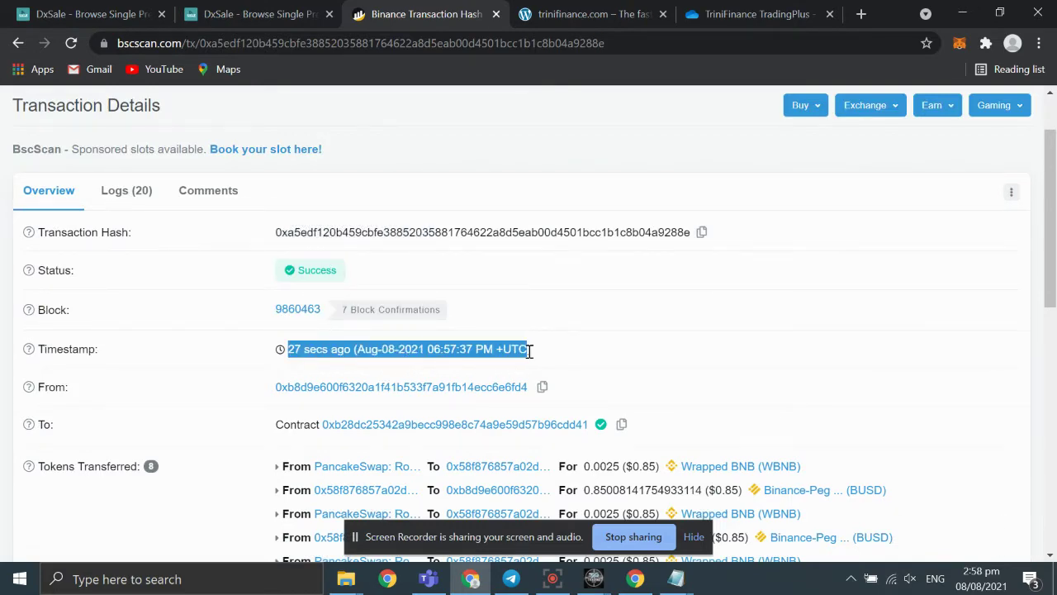
{"action": "scroll", "coordinate": [690, 349], "scroll_direction": "down", "scroll_amount": 3}
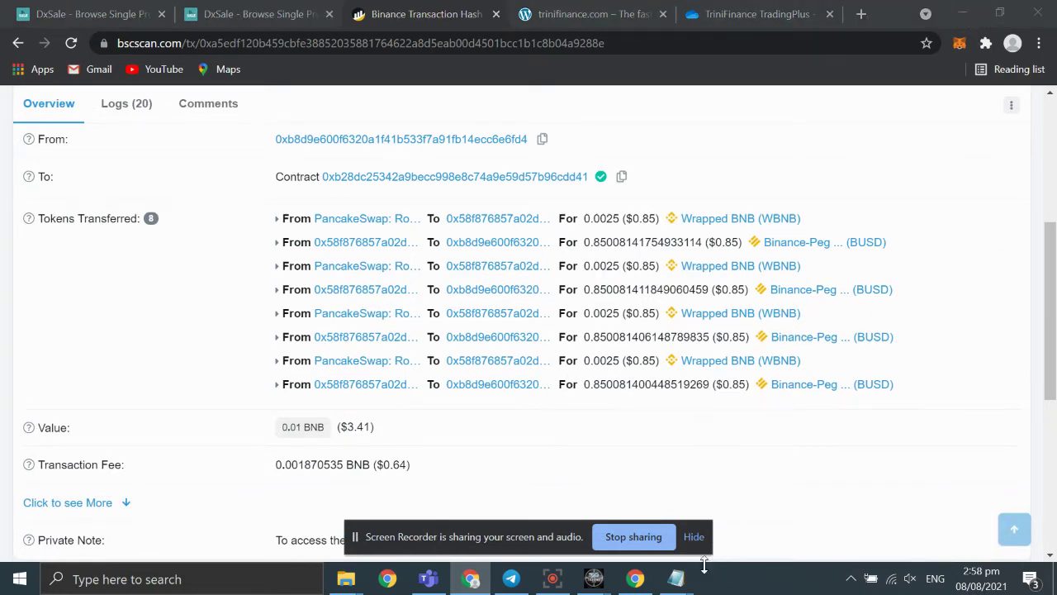
- Switch back to SniperBot and review the beginning of its log together with the Split setting
{"action": "mouse_move", "coordinate": [593, 578]}
{"action": "left_click", "coordinate": [669, 516]}
{"action": "scroll", "coordinate": [671, 395], "scroll_direction": "up", "scroll_amount": 1}
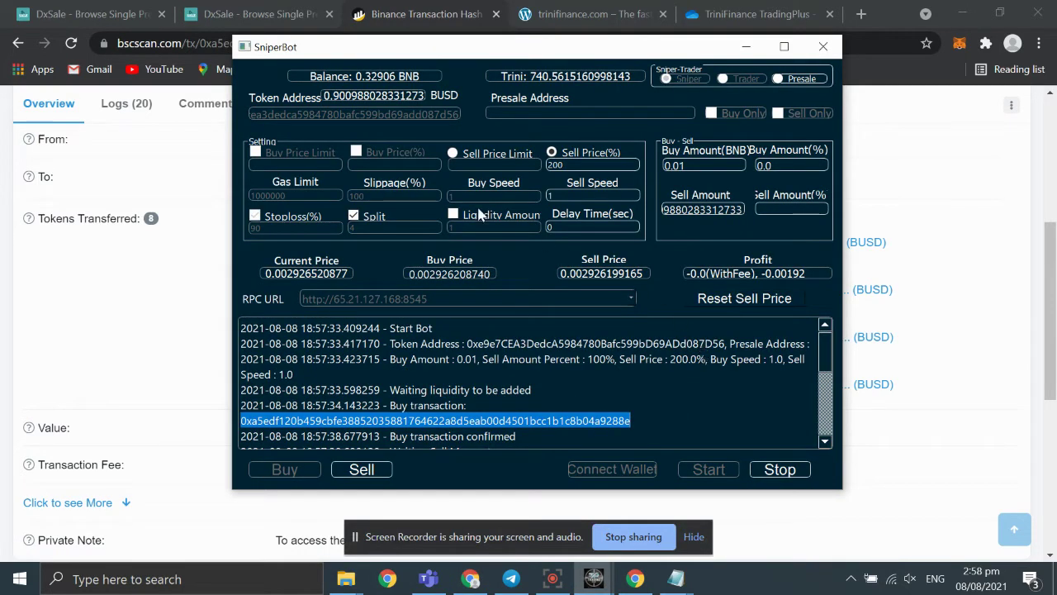
{"action": "left_click", "coordinate": [353, 217]}
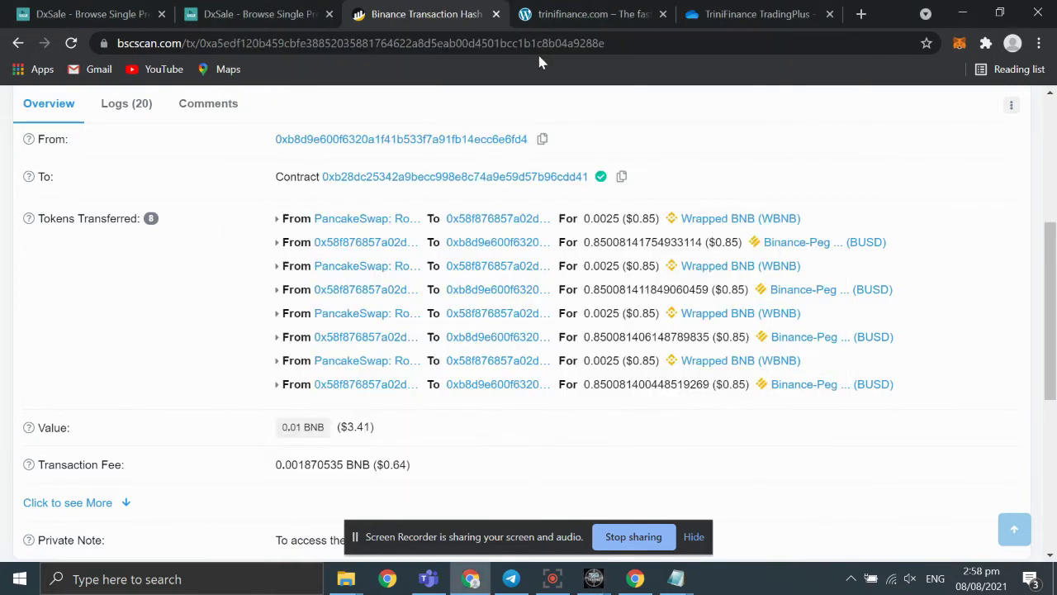
- Switch to the BabySwipe presale page on DxSale in the browser and view its presale and token addresses
{"action": "left_click", "coordinate": [991, 215]}
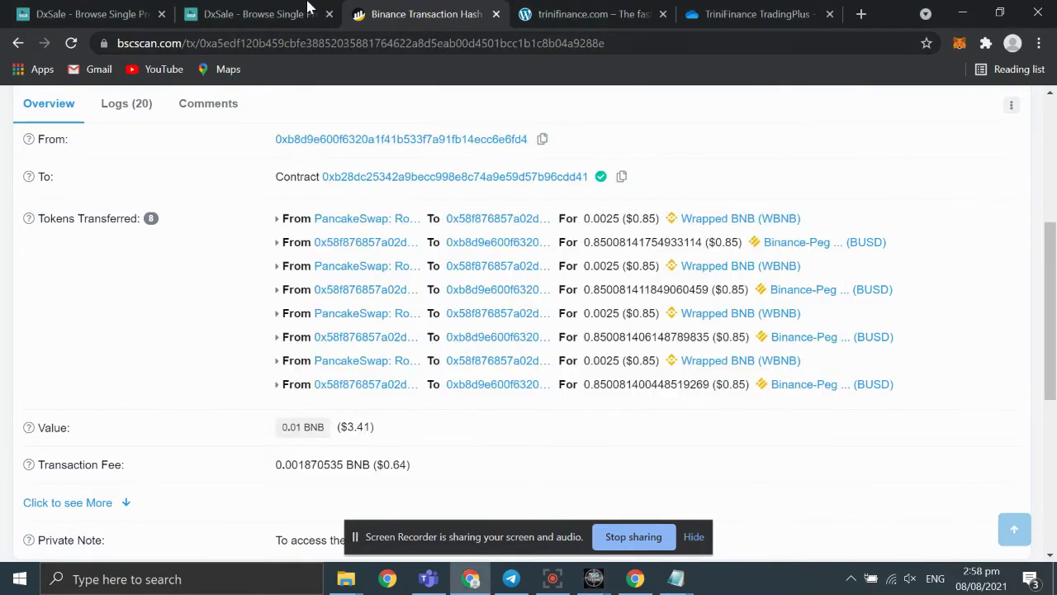
{"action": "left_click", "coordinate": [228, 15]}
{"action": "scroll", "coordinate": [665, 240], "scroll_direction": "down", "scroll_amount": 2}
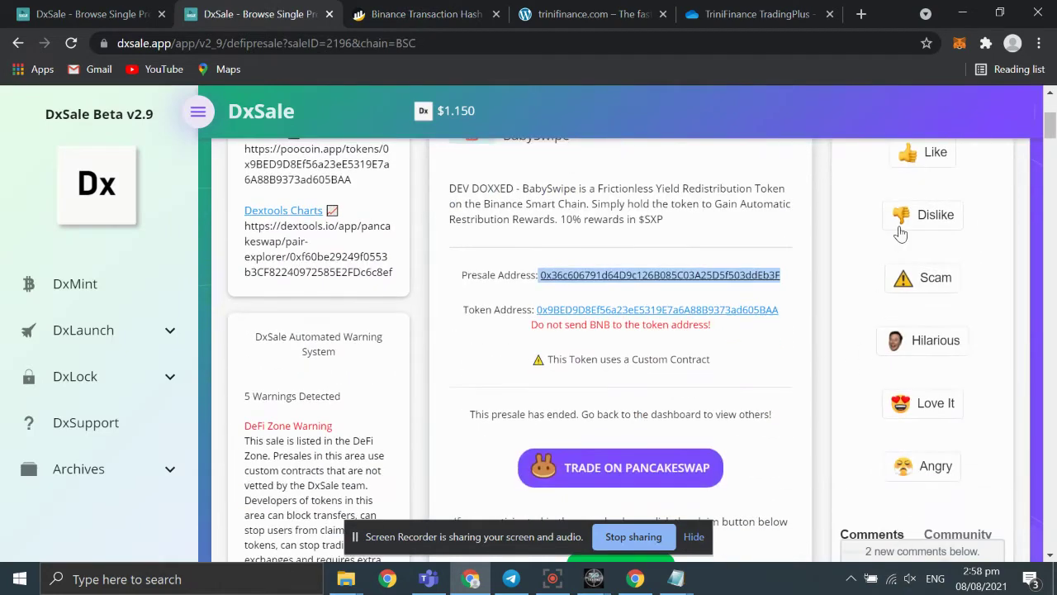
{"action": "left_click", "coordinate": [796, 291]}
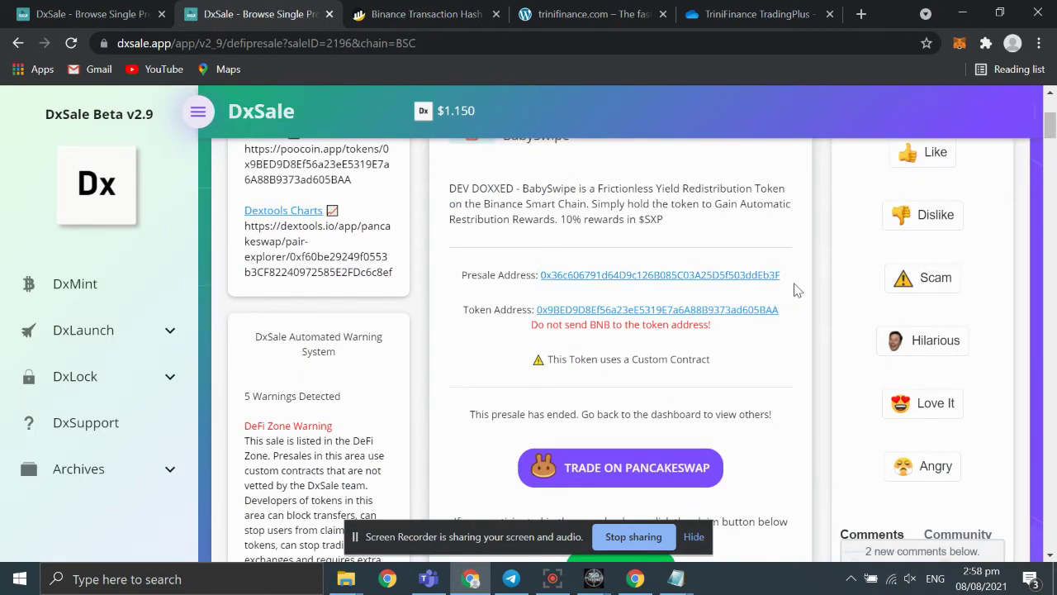
- Copy the BabySwipe token address from the DxSale presale page
{"action": "left_click_drag", "start_coordinate": [794, 312], "coordinate": [542, 309]}
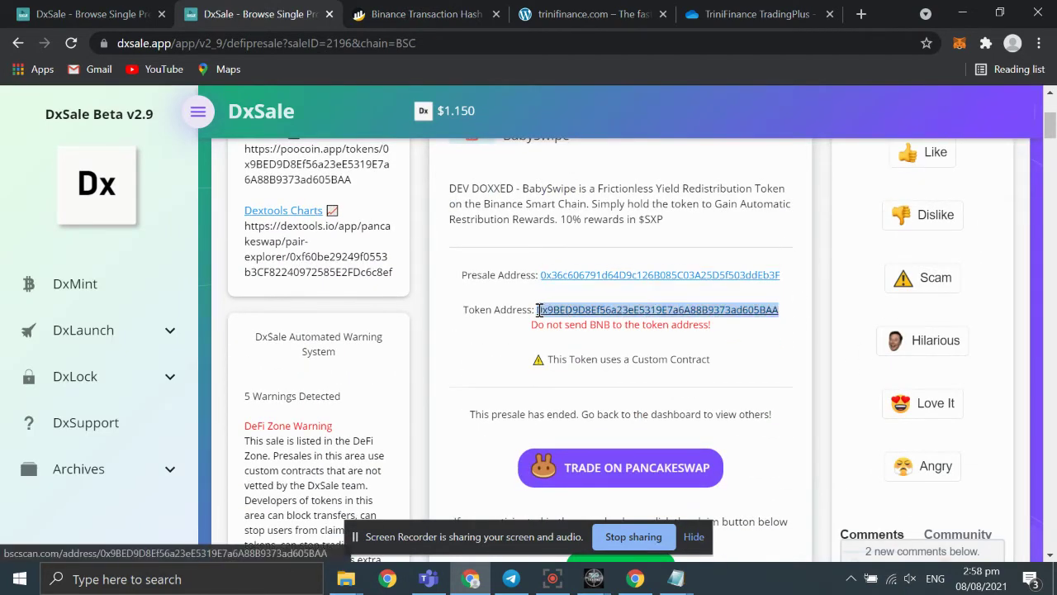
{"action": "scroll", "coordinate": [561, 289], "scroll_direction": "up", "scroll_amount": 5}
{"action": "scroll", "coordinate": [668, 337], "scroll_direction": "down", "scroll_amount": 4}
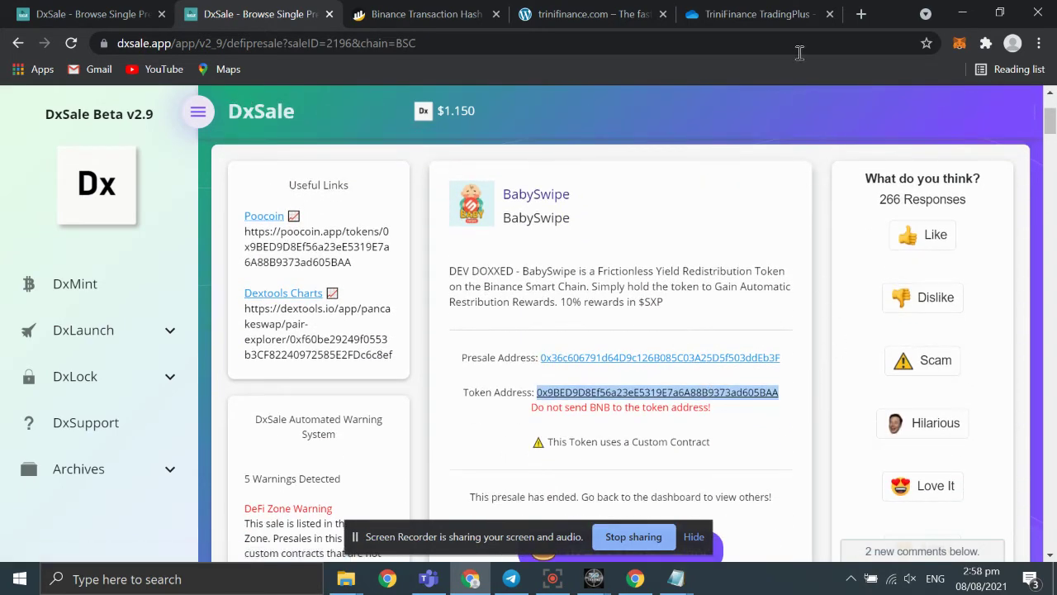
- Return to BscScan in the browser and search for the copied BabySwipe token address
{"action": "left_click", "coordinate": [585, 15]}
{"action": "left_click", "coordinate": [273, 10]}
{"action": "left_click", "coordinate": [582, 13]}
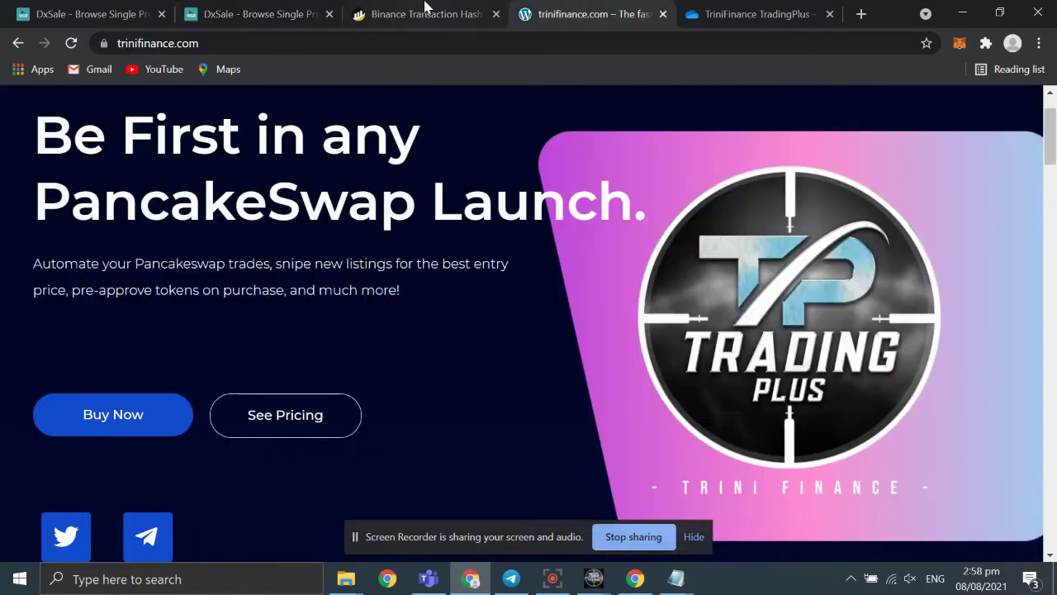
{"action": "left_click", "coordinate": [426, 12]}
{"action": "scroll", "coordinate": [760, 201], "scroll_direction": "up", "scroll_amount": 4}
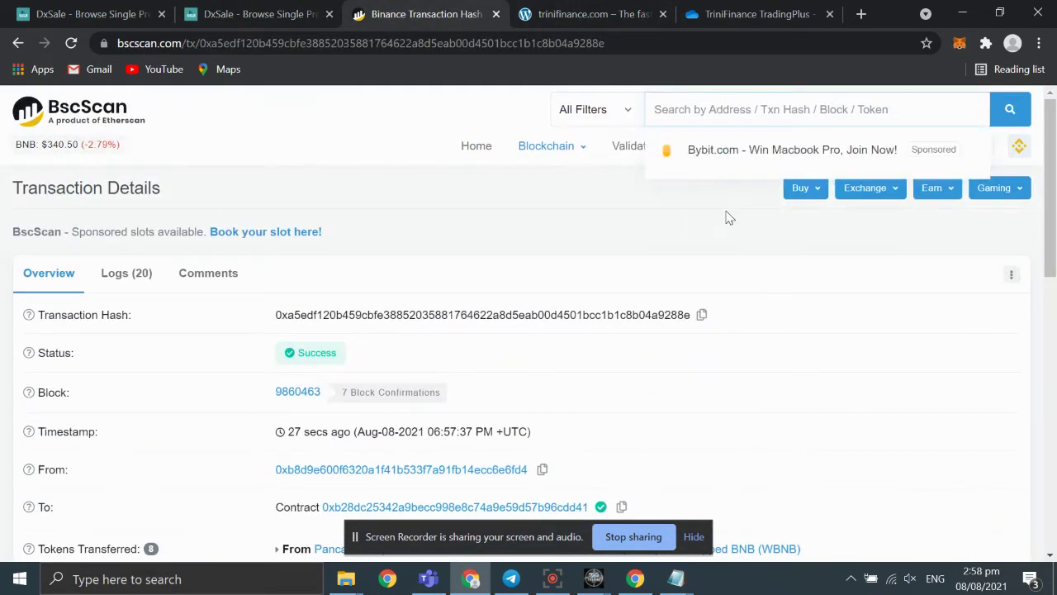
{"action": "type", "text": "0x9bed9d8ef56a23ee5319e7a6a88b9373ad605baa"}
{"action": "key", "text": "Return"}
- Open the verified contract source code of the BabySwipe token on BscScan
{"action": "scroll", "coordinate": [636, 329], "scroll_direction": "down", "scroll_amount": 3}
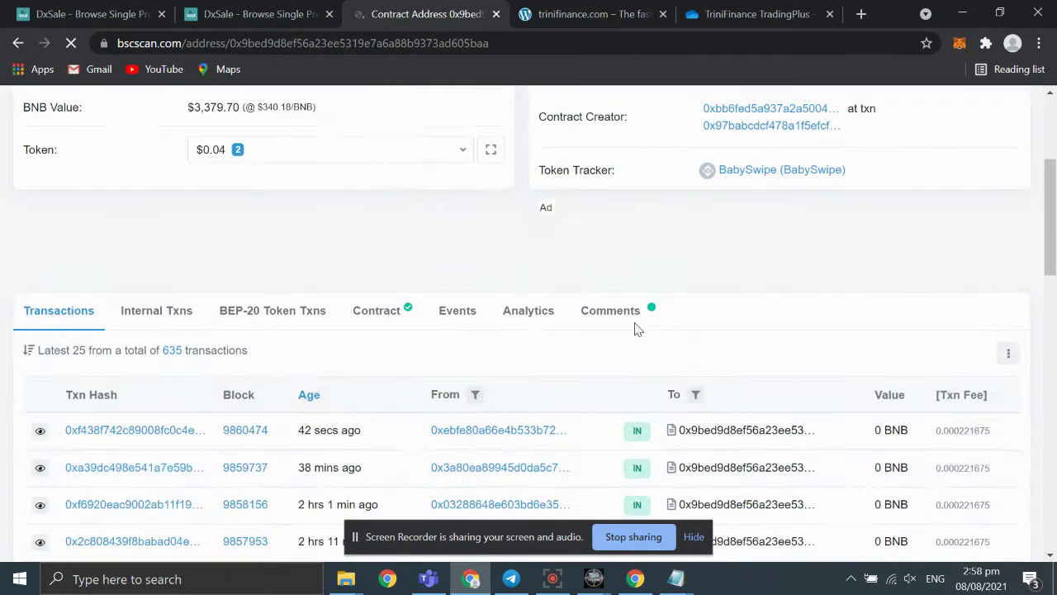
{"action": "scroll", "coordinate": [471, 342], "scroll_direction": "down", "scroll_amount": 4}
{"action": "scroll", "coordinate": [236, 255], "scroll_direction": "up", "scroll_amount": 3}
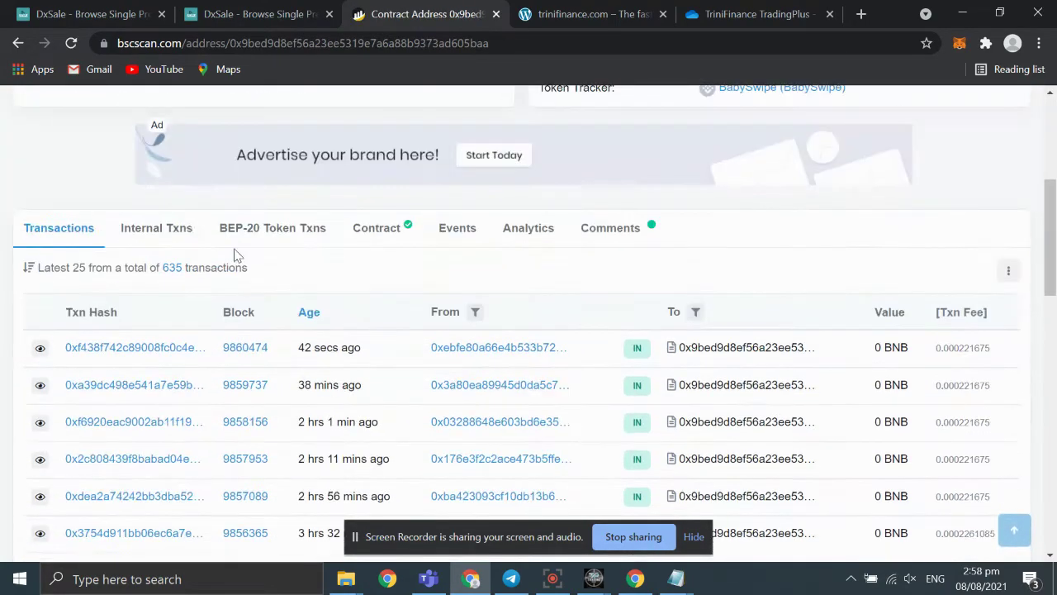
{"action": "left_click", "coordinate": [365, 237]}
{"action": "scroll", "coordinate": [570, 347], "scroll_direction": "down", "scroll_amount": 2}
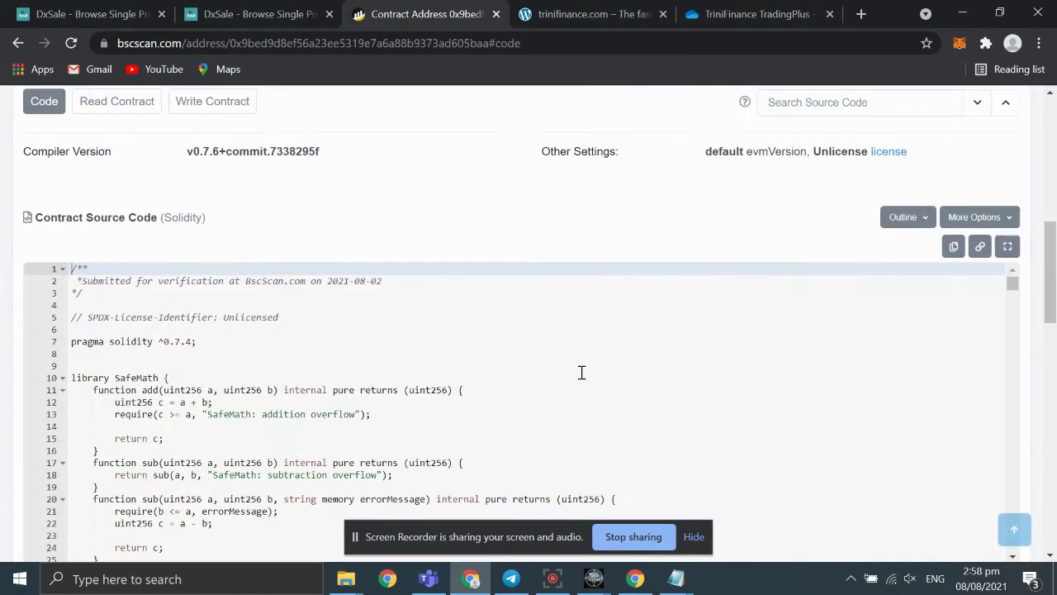
- Examine the contract source code's owner, authorization and ownership-transfer functions
{"action": "scroll", "coordinate": [582, 372], "scroll_direction": "down", "scroll_amount": 10}
{"action": "scroll", "coordinate": [810, 373], "scroll_direction": "up", "scroll_amount": 3}
{"action": "scroll", "coordinate": [809, 372], "scroll_direction": "down", "scroll_amount": 3}
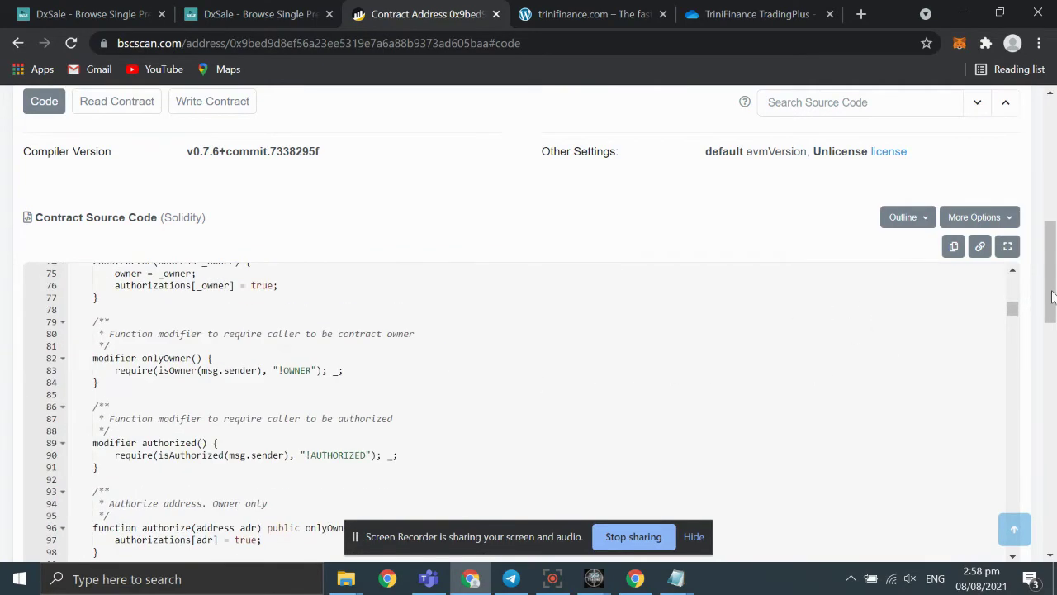
{"action": "scroll", "coordinate": [1052, 297], "scroll_direction": "down", "scroll_amount": 2}
{"action": "scroll", "coordinate": [1052, 297], "scroll_direction": "up", "scroll_amount": 1}
{"action": "scroll", "coordinate": [442, 322], "scroll_direction": "down", "scroll_amount": 2}
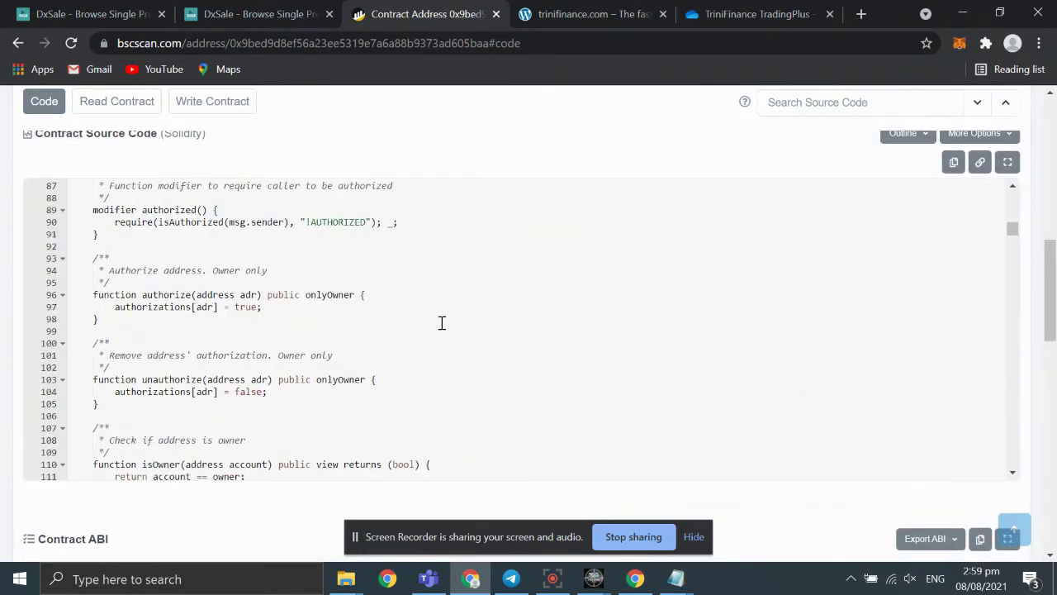
{"action": "scroll", "coordinate": [442, 322], "scroll_direction": "down", "scroll_amount": 4}
{"action": "left_click_drag", "start_coordinate": [114, 263], "coordinate": [323, 358]}
{"action": "scroll", "coordinate": [316, 348], "scroll_direction": "down", "scroll_amount": 1}
{"action": "scroll", "coordinate": [348, 291], "scroll_direction": "up", "scroll_amount": 1}
{"action": "left_click", "coordinate": [388, 274]}
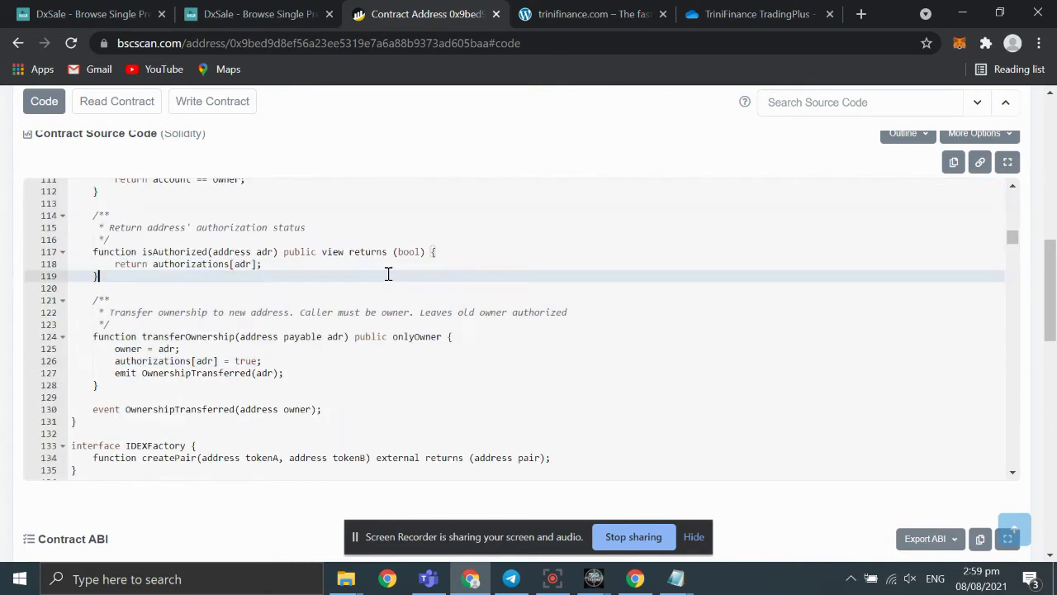
- Search within the contract source code for "blackli"
{"action": "key", "text": "ctrl+f"}
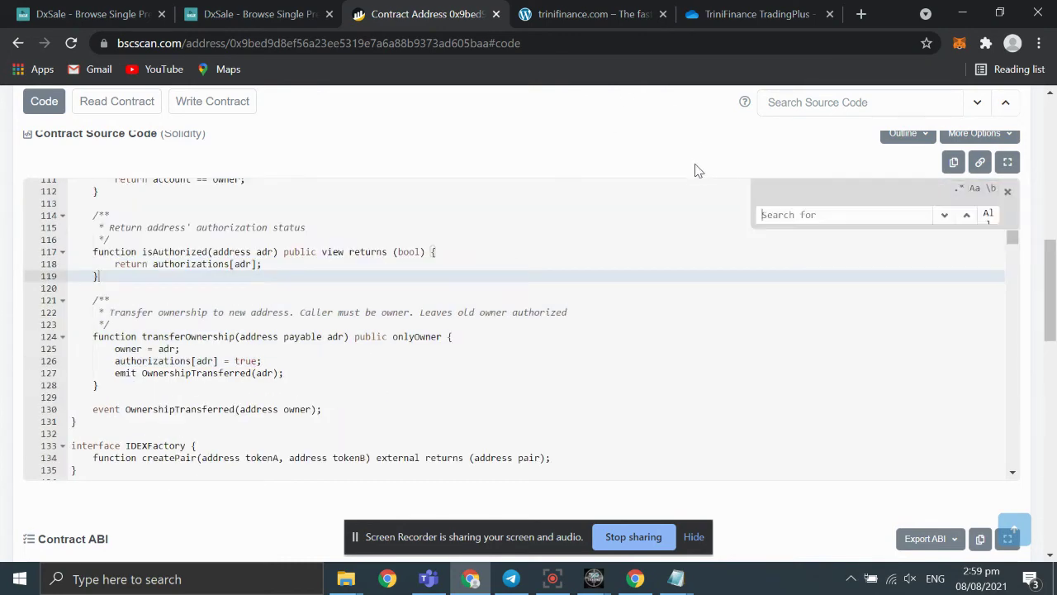
{"action": "left_click", "coordinate": [915, 356]}
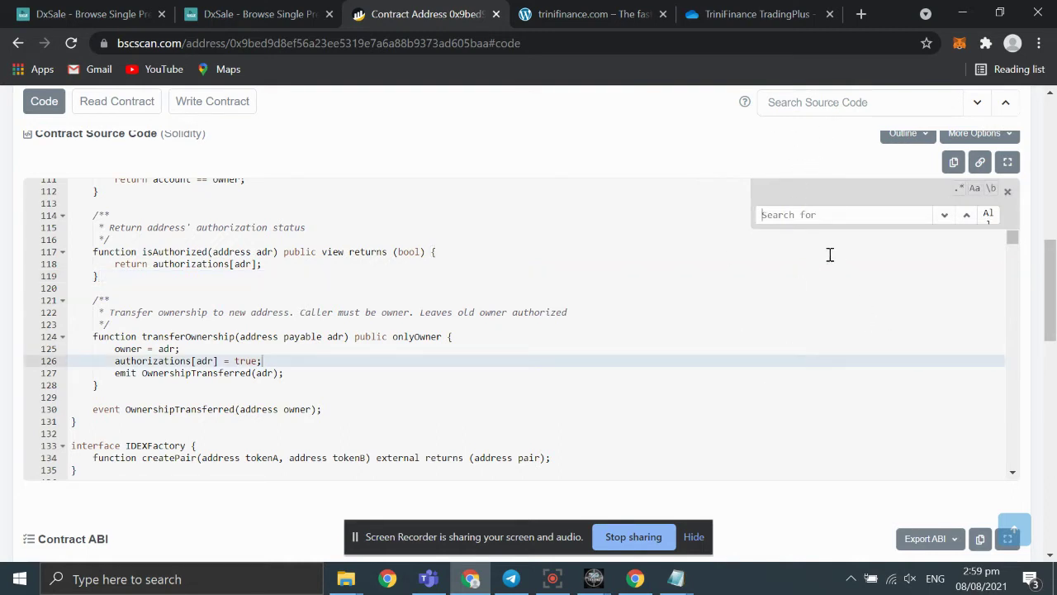
{"action": "type", "text": "blackli"}
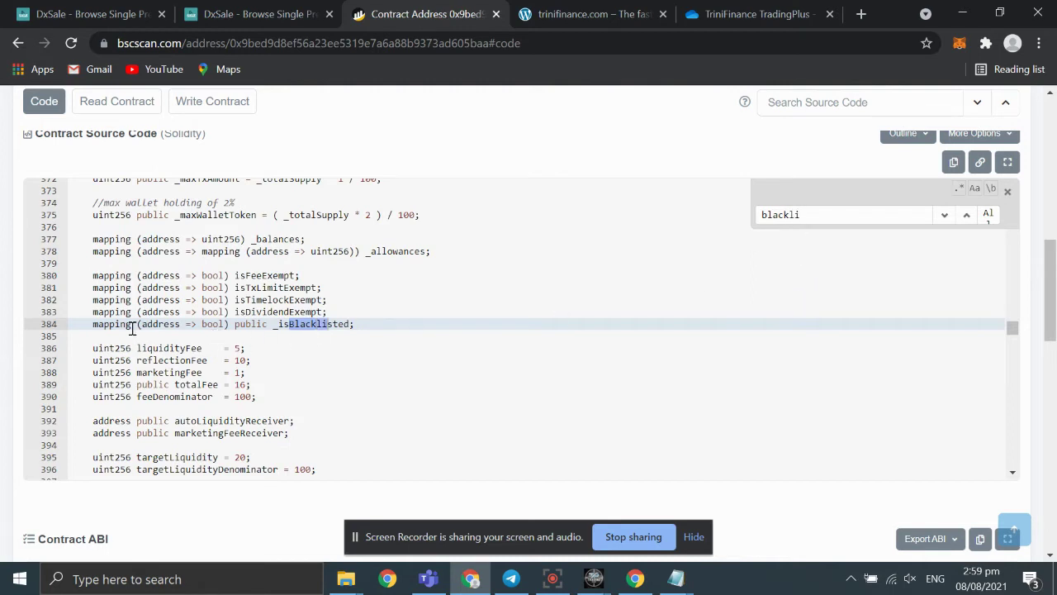
- Step back and forth through the blacklist matches, including the blacklistAddress function and the sender check in _transferFrom
{"action": "left_click", "coordinate": [968, 218]}
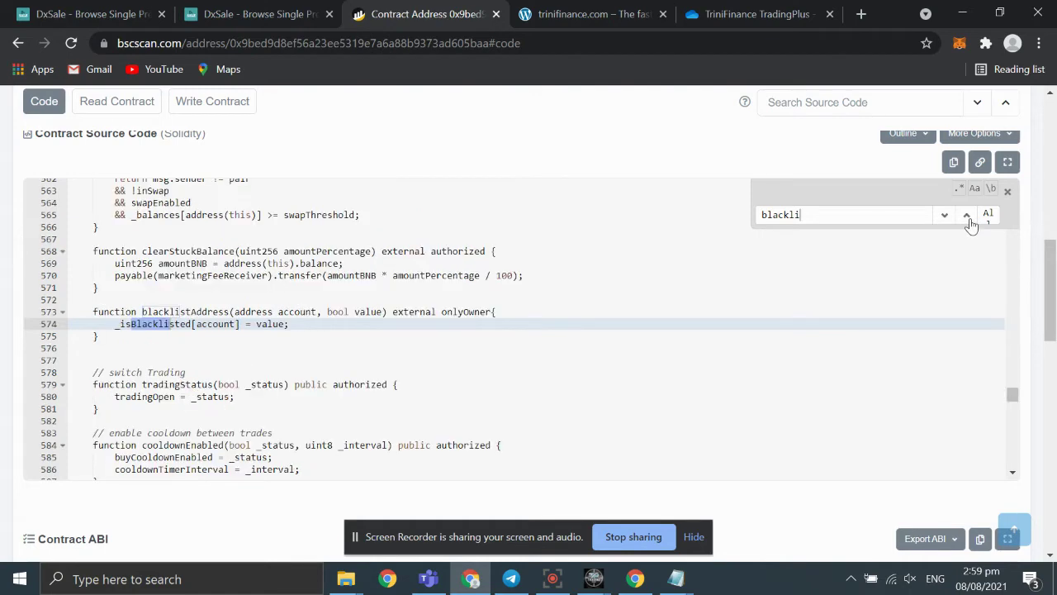
{"action": "left_click", "coordinate": [967, 218]}
{"action": "left_click", "coordinate": [968, 218]}
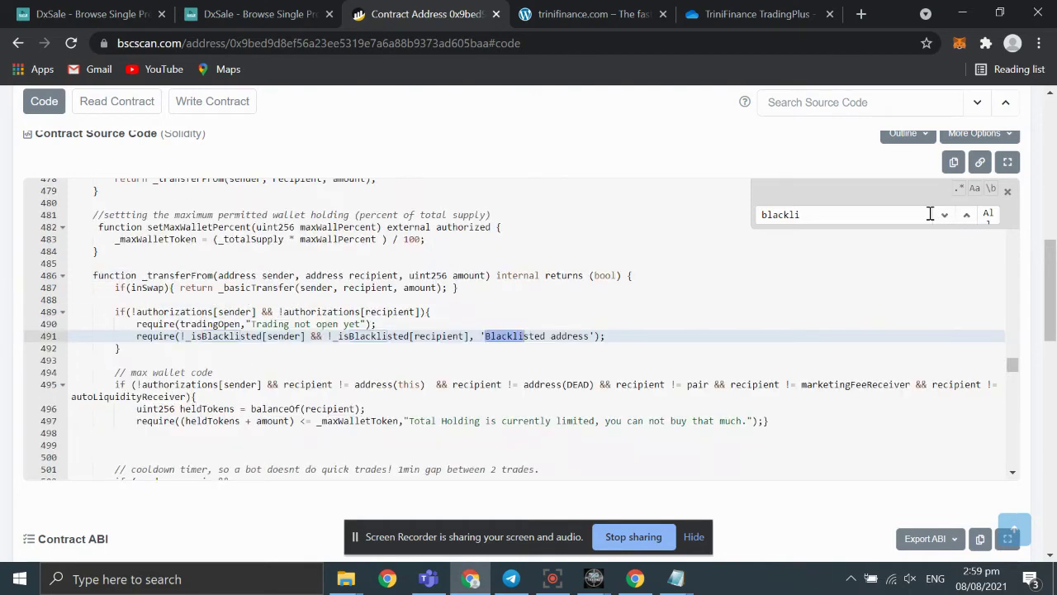
{"action": "left_click", "coordinate": [964, 218]}
{"action": "left_click", "coordinate": [965, 218]}
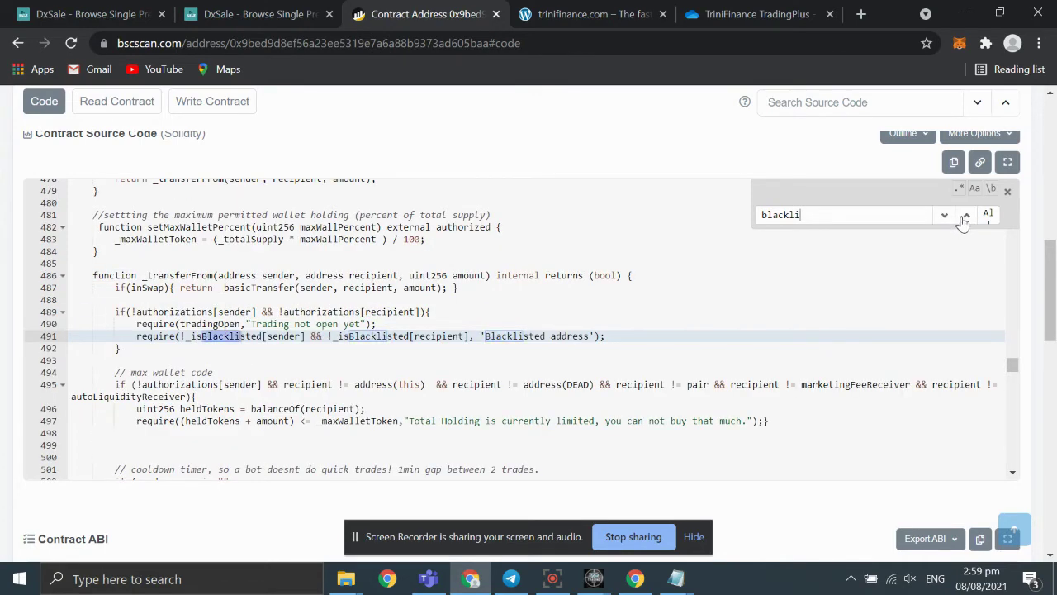
{"action": "left_click", "coordinate": [964, 218]}
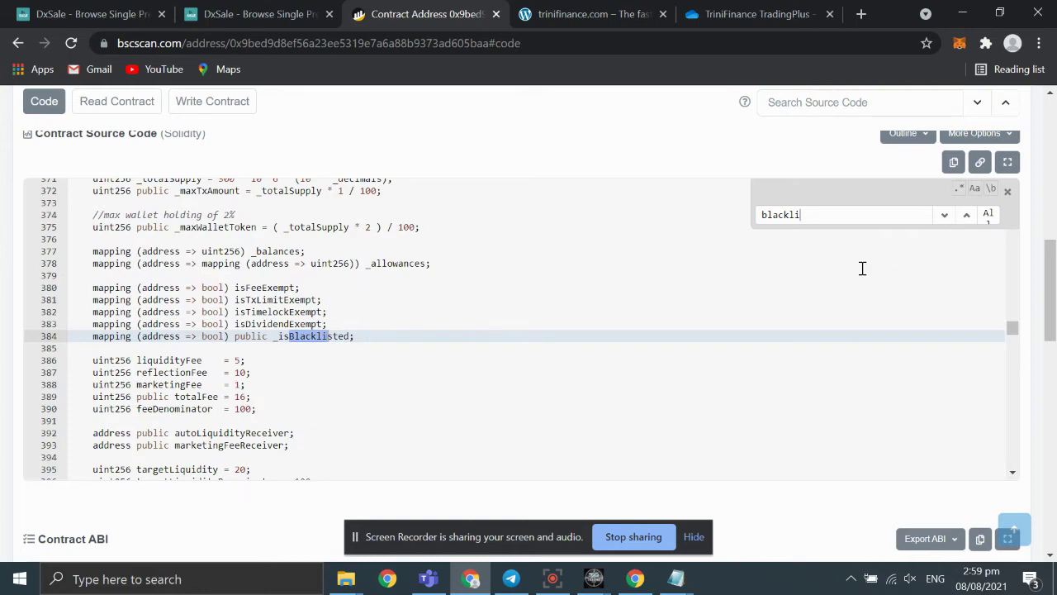
{"action": "left_click", "coordinate": [944, 215]}
{"action": "left_click", "coordinate": [950, 216]}
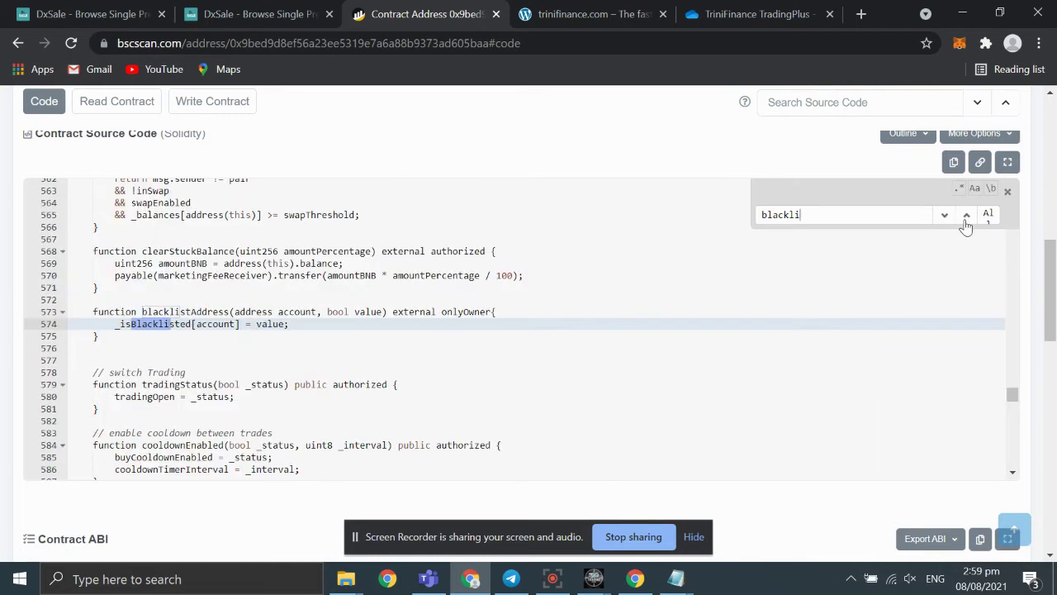
{"action": "left_click", "coordinate": [965, 216]}
{"action": "left_click", "coordinate": [966, 217]}
{"action": "left_click", "coordinate": [965, 216]}
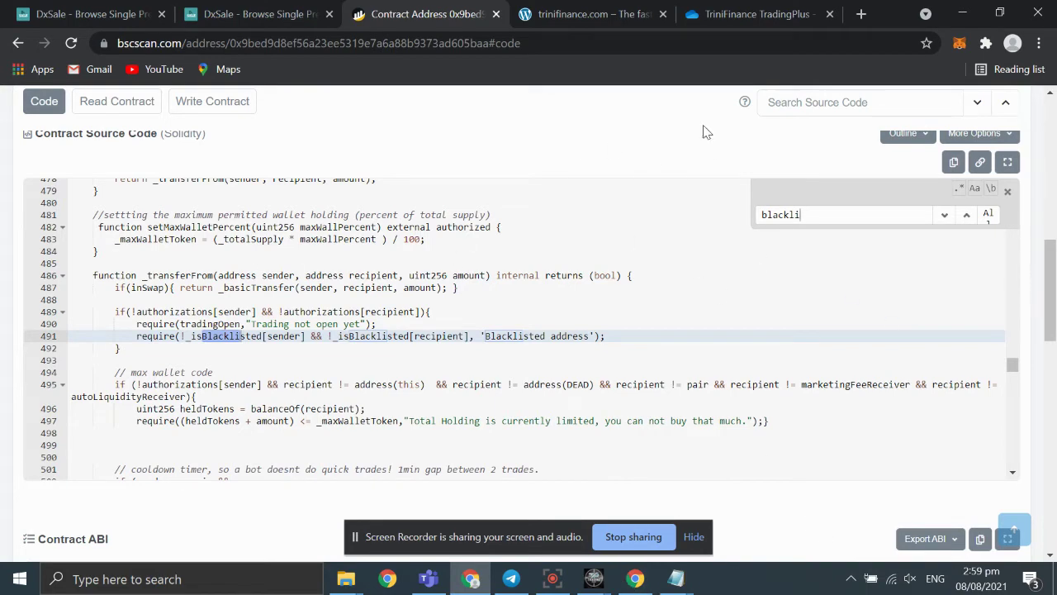
- Review the SniperBot settings and return to the contract source code to view its cooldown timer section
{"action": "left_click", "coordinate": [593, 579]}
{"action": "left_click", "coordinate": [667, 472]}
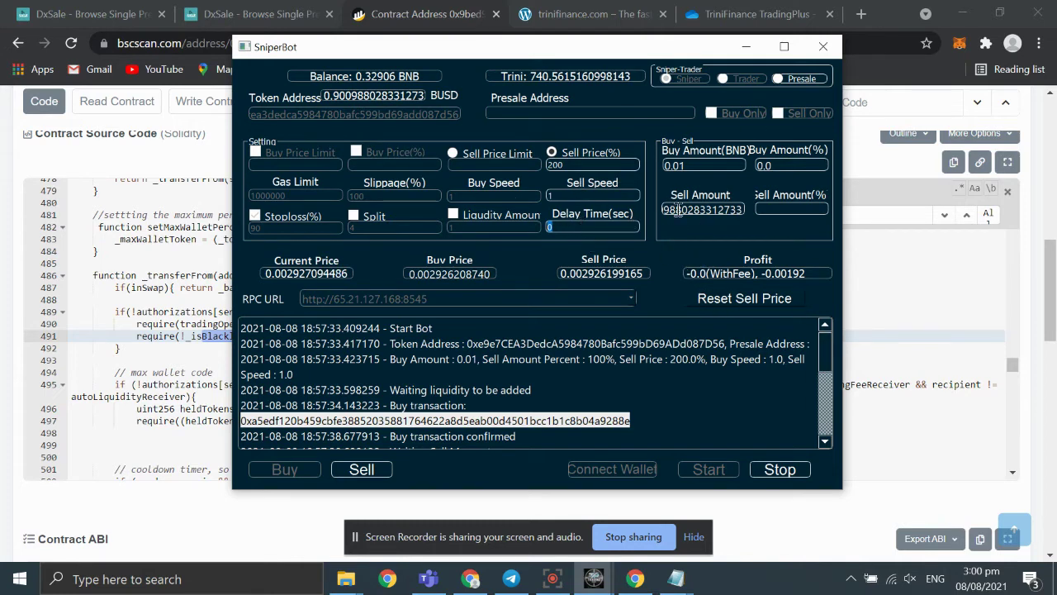
{"action": "left_click", "coordinate": [975, 307]}
{"action": "scroll", "coordinate": [572, 306], "scroll_direction": "down", "scroll_amount": 3}
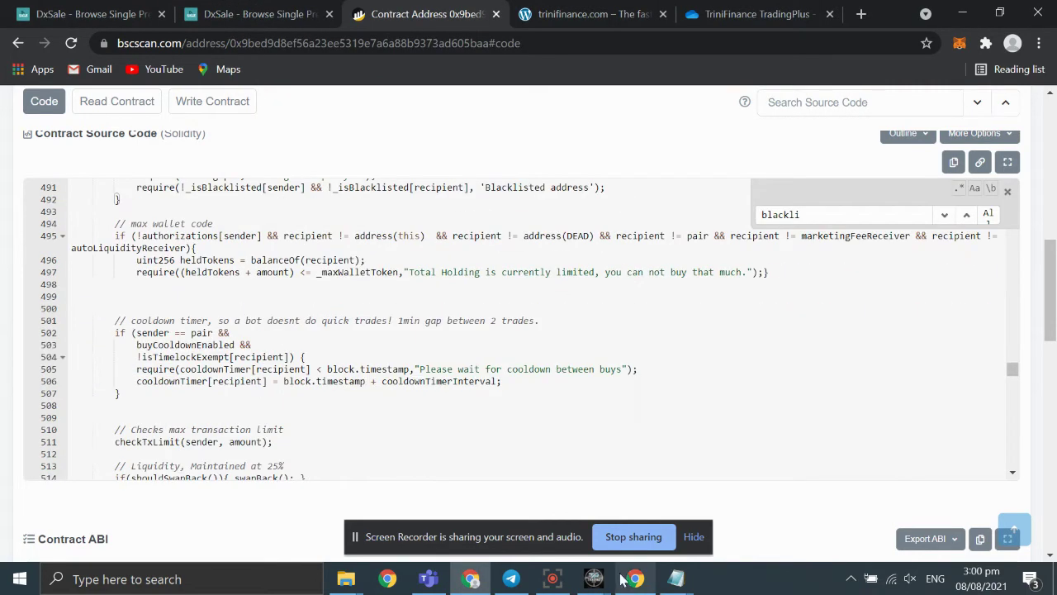
- Switch back to SniperBot and stop the running bot
{"action": "left_click", "coordinate": [594, 579]}
{"action": "left_click", "coordinate": [645, 511]}
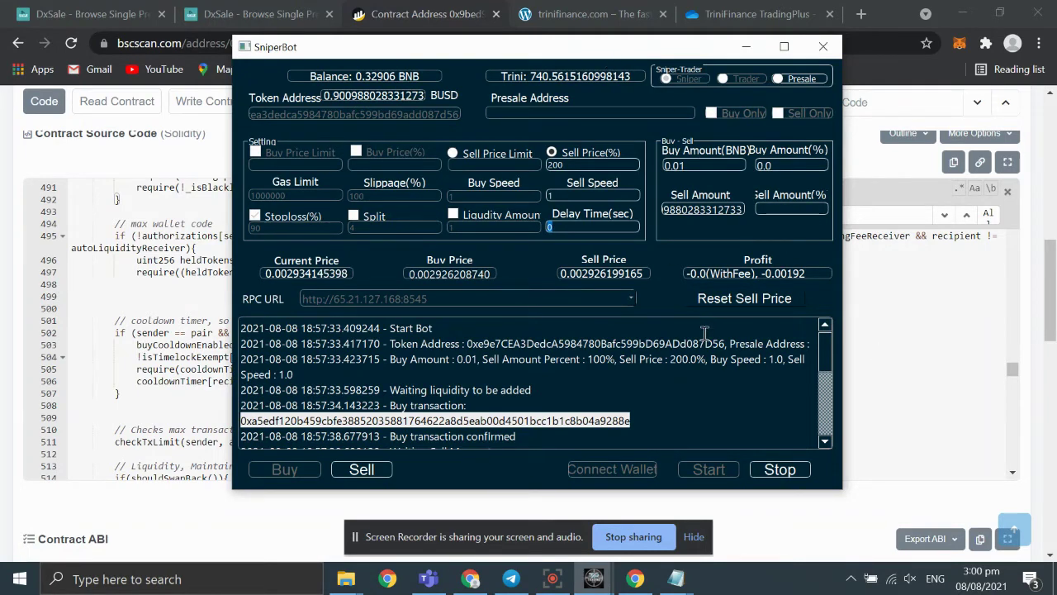
{"action": "left_click", "coordinate": [787, 470]}
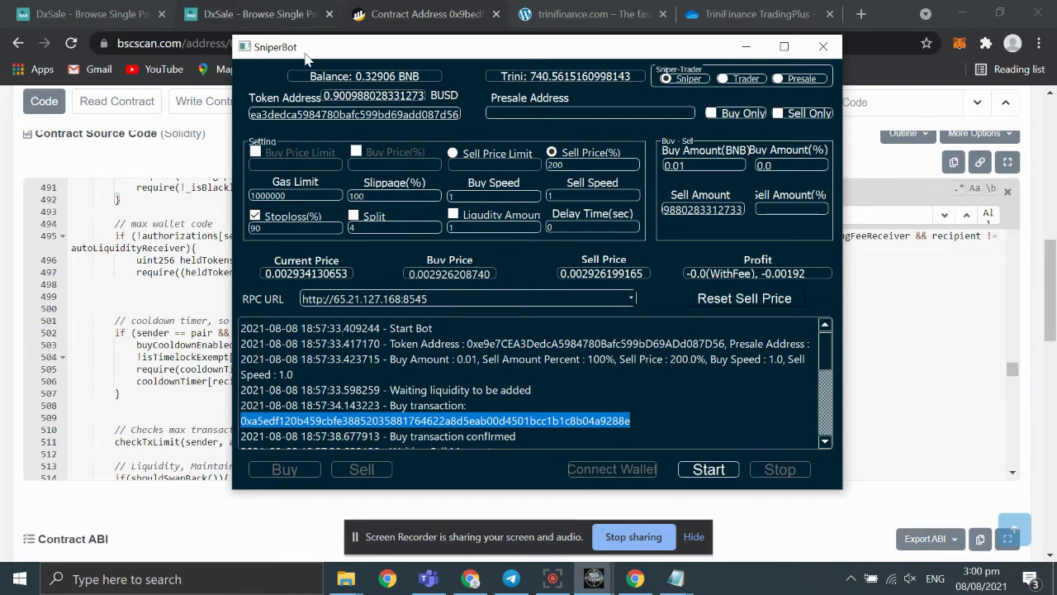
- Switch to the SCAT presale page on DxSale in the browser and copy its token address
{"action": "key", "text": "alt+Tab"}
{"action": "left_click", "coordinate": [112, 9]}
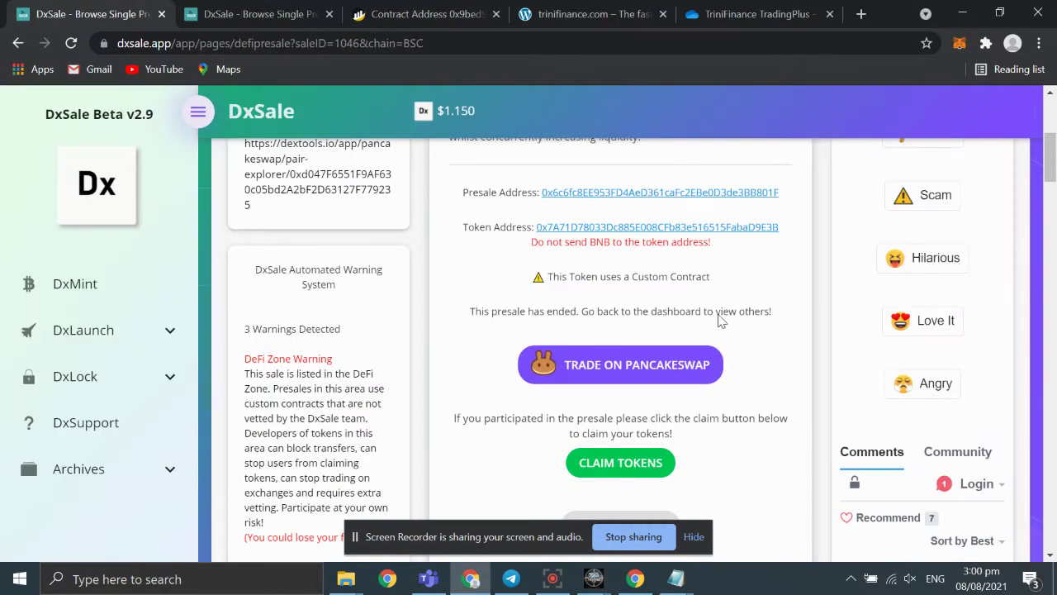
{"action": "scroll", "coordinate": [702, 314], "scroll_direction": "up", "scroll_amount": 1}
{"action": "left_click_drag", "start_coordinate": [783, 395], "coordinate": [533, 393]}
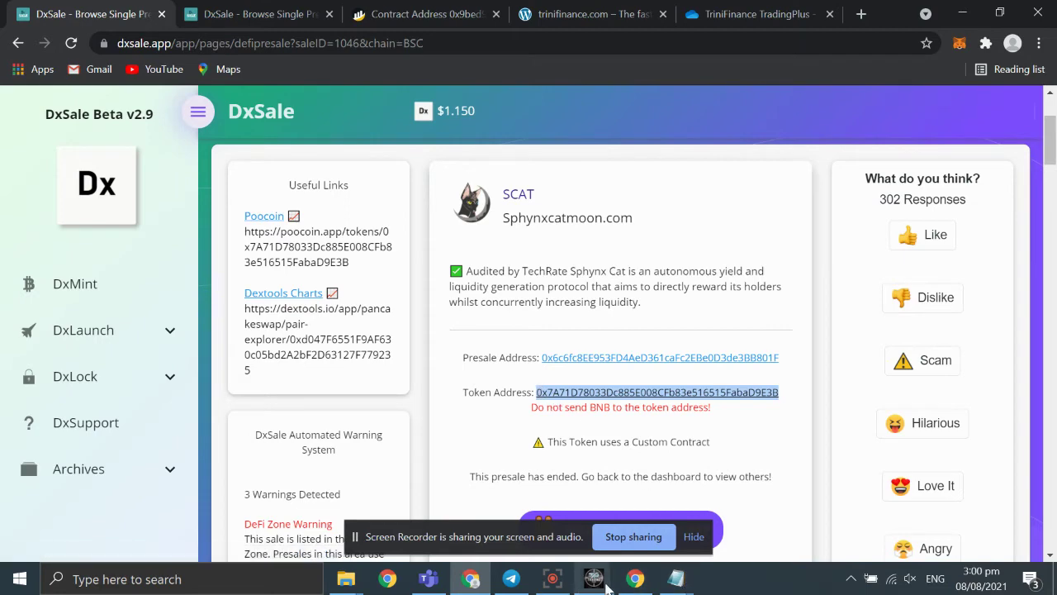
- Switch to SniperBot and replace its token address with the copied SCAT token address
{"action": "mouse_move", "coordinate": [594, 578]}
{"action": "left_click", "coordinate": [653, 506]}
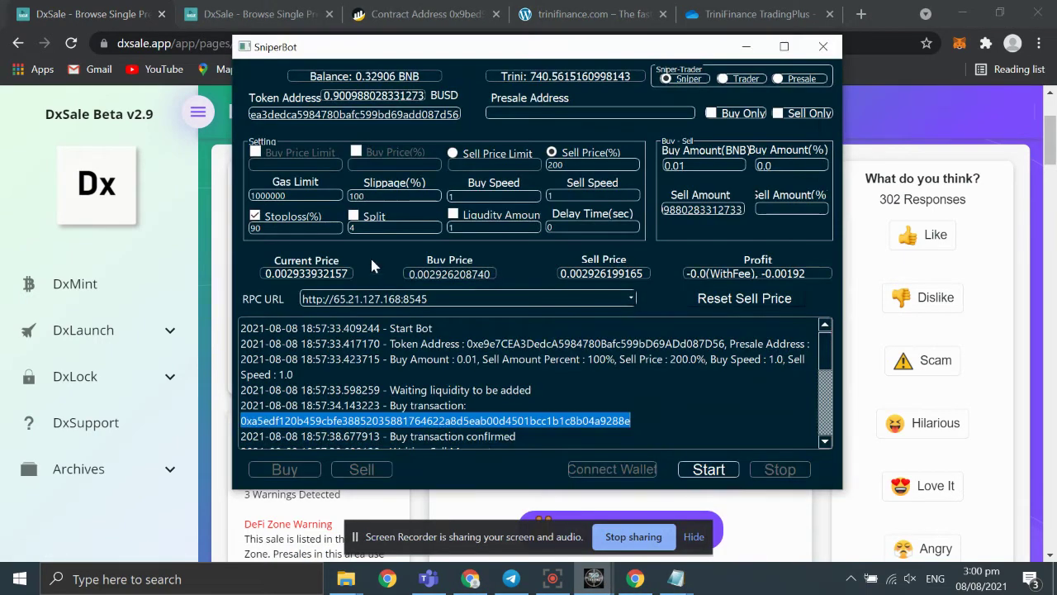
{"action": "double_click", "coordinate": [420, 114]}
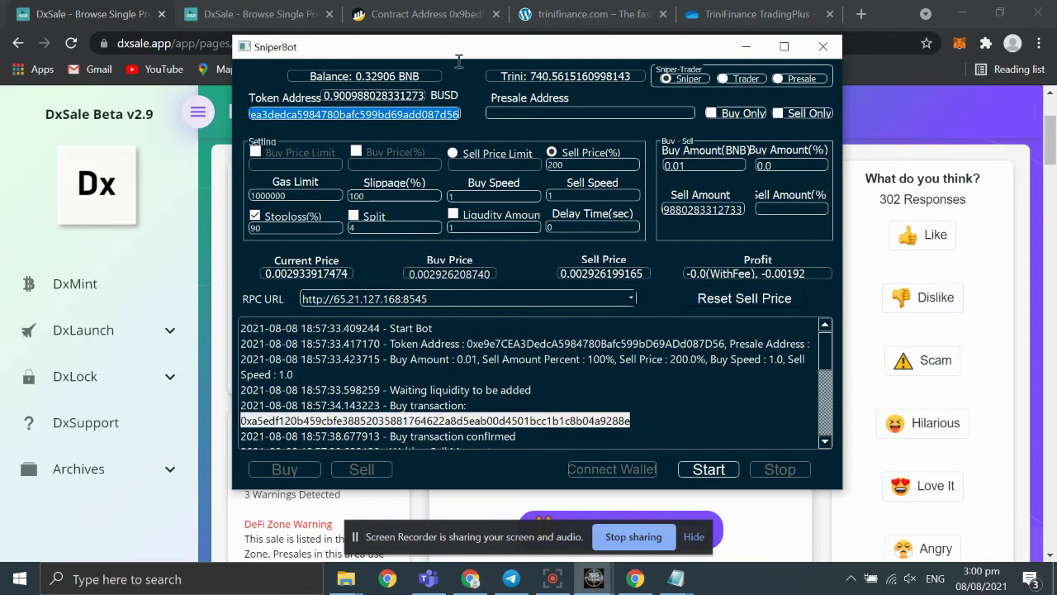
- Return to the SCAT page on DxSale and copy its presale address
{"action": "left_click", "coordinate": [991, 355]}
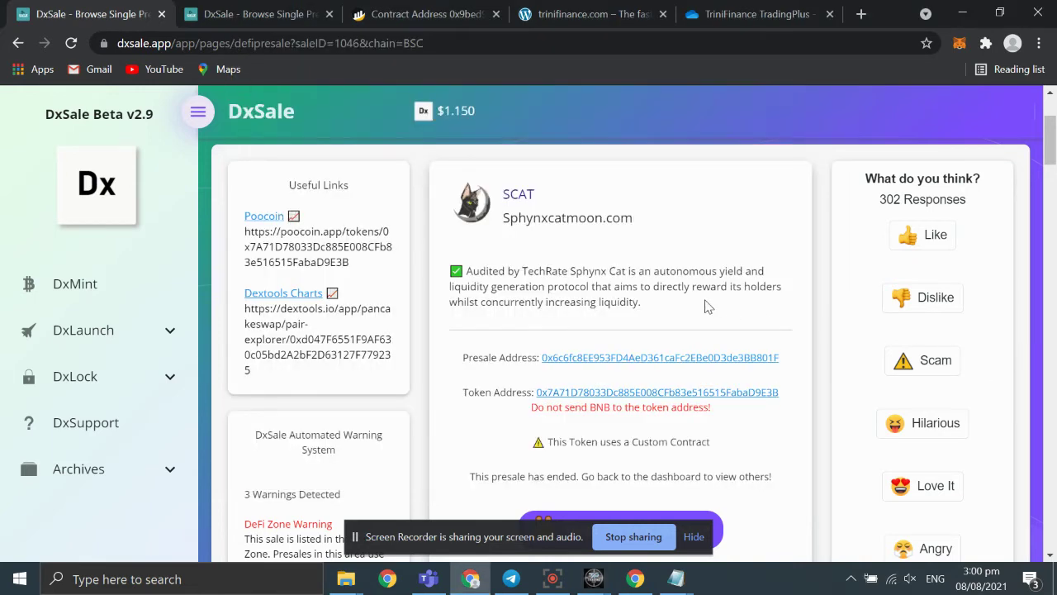
{"action": "left_click_drag", "start_coordinate": [788, 359], "coordinate": [545, 358]}
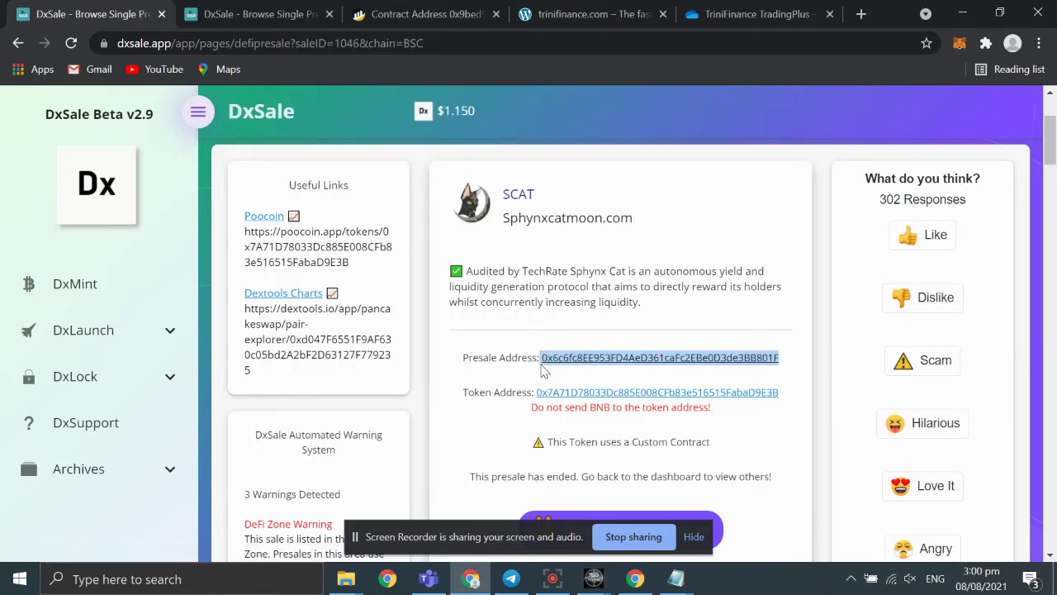
{"action": "left_click", "coordinate": [543, 372]}
{"action": "left_click_drag", "start_coordinate": [780, 359], "coordinate": [545, 358]}
{"action": "key", "text": "ctrl+c"}
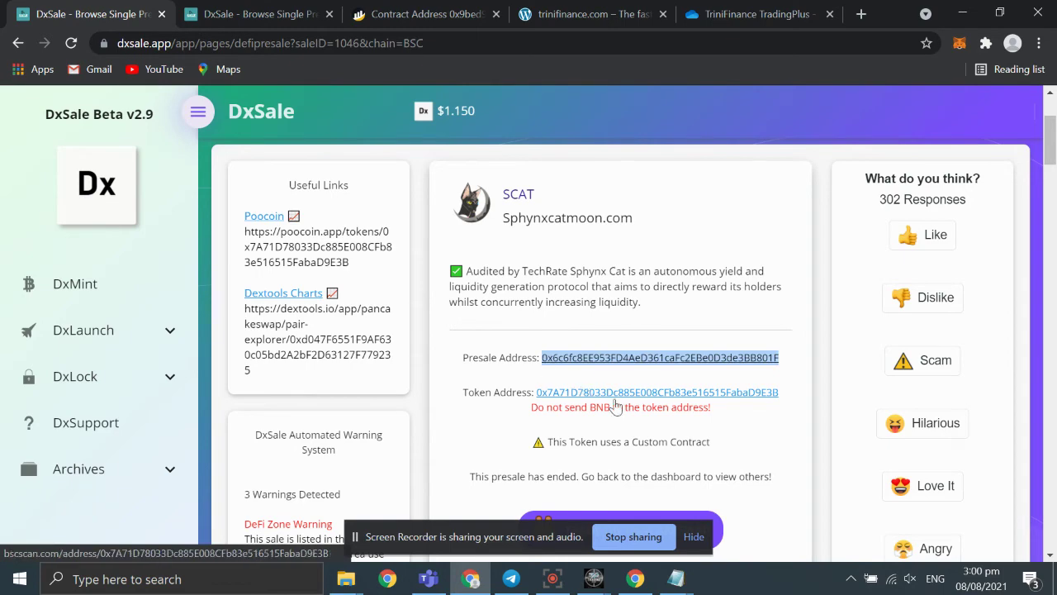
- Switch to SniperBot and enter the copied SCAT presale address as the presale address
{"action": "left_click", "coordinate": [593, 578]}
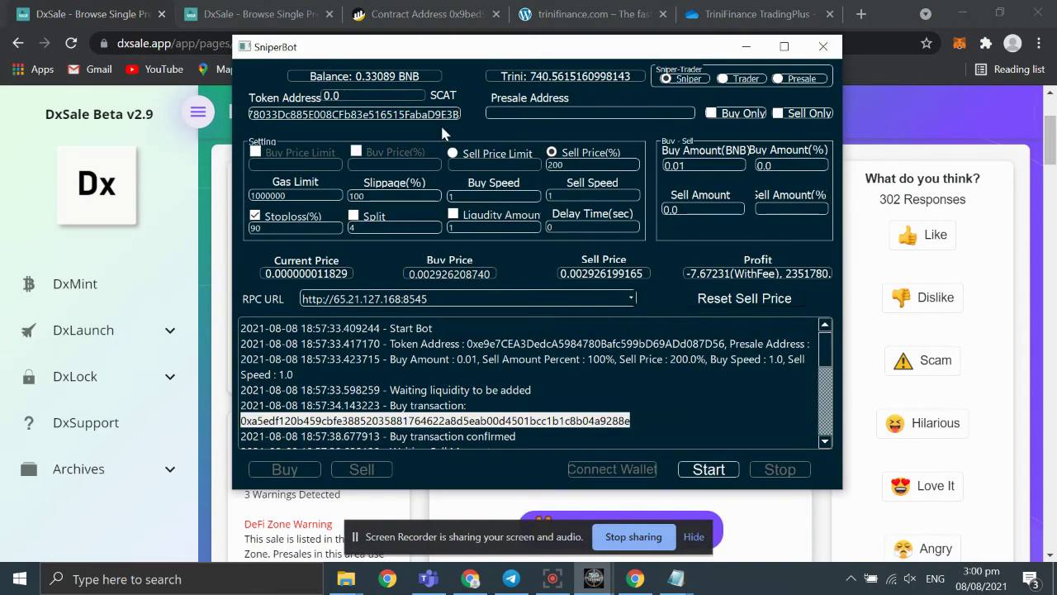
{"action": "left_click", "coordinate": [561, 113]}
{"action": "key", "text": "ctrl+v"}
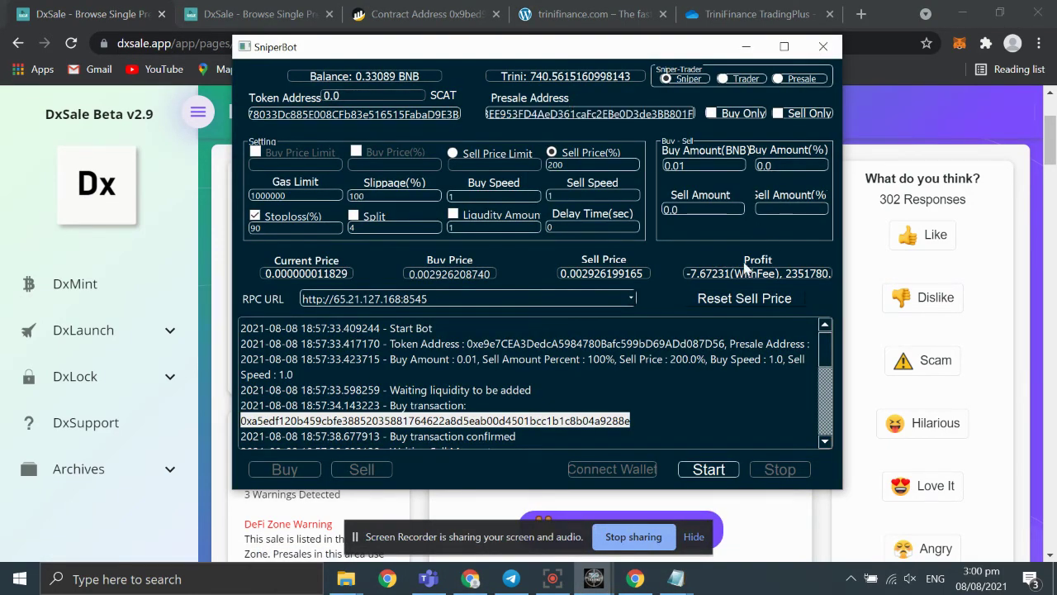
- Move the SniperBot window aside to view the SCAT presale page, bring it back into full view and highlight the Buy Speed value
{"action": "left_click_drag", "start_coordinate": [665, 51], "coordinate": [314, 95]}
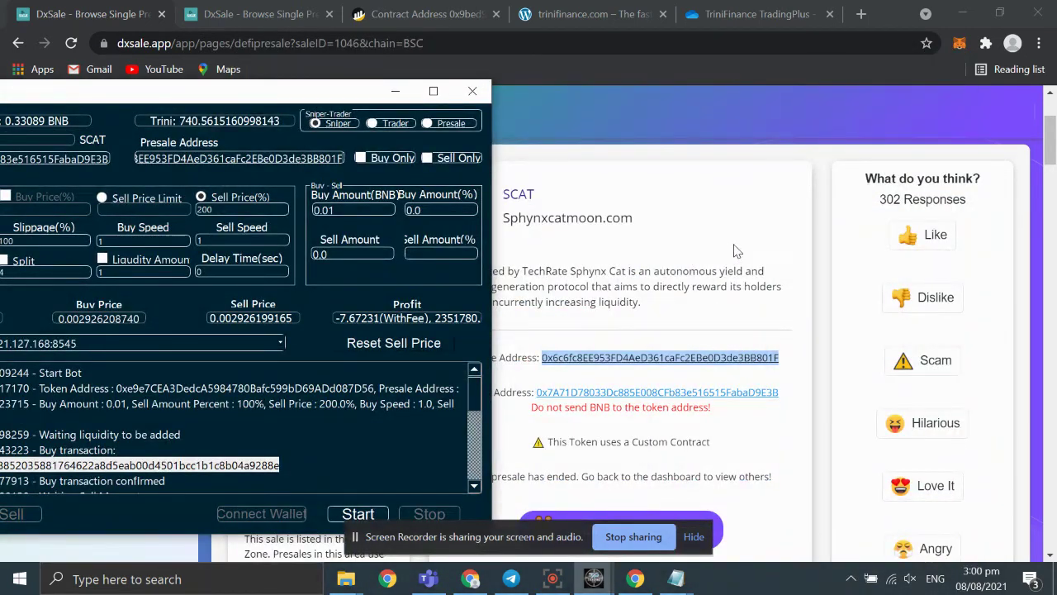
{"action": "scroll", "coordinate": [743, 273], "scroll_direction": "down", "scroll_amount": 2}
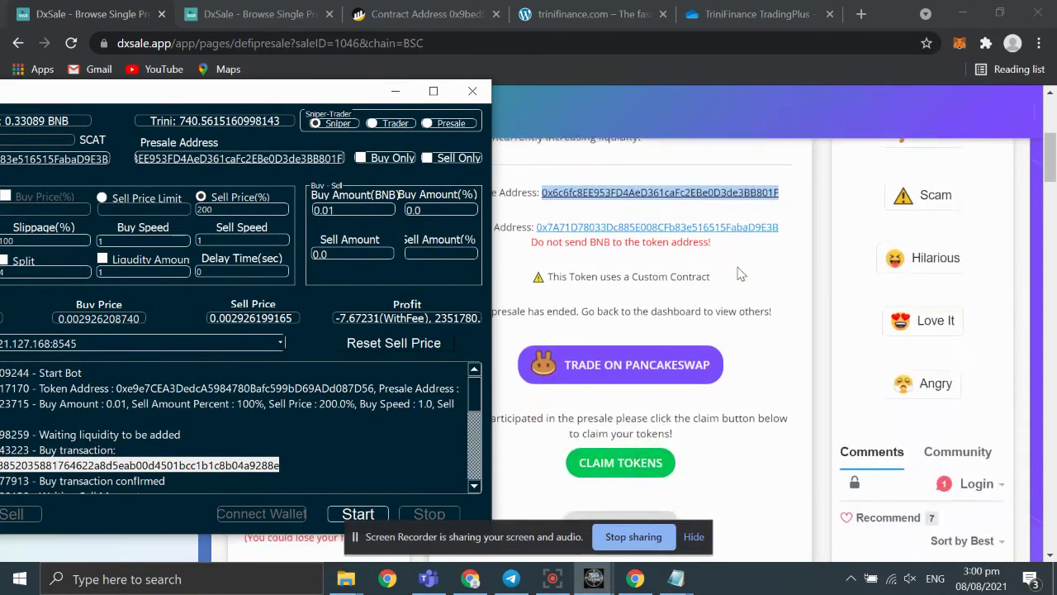
{"action": "left_click_drag", "start_coordinate": [278, 99], "coordinate": [431, 68]}
{"action": "left_click_drag", "start_coordinate": [316, 231], "coordinate": [243, 230]}
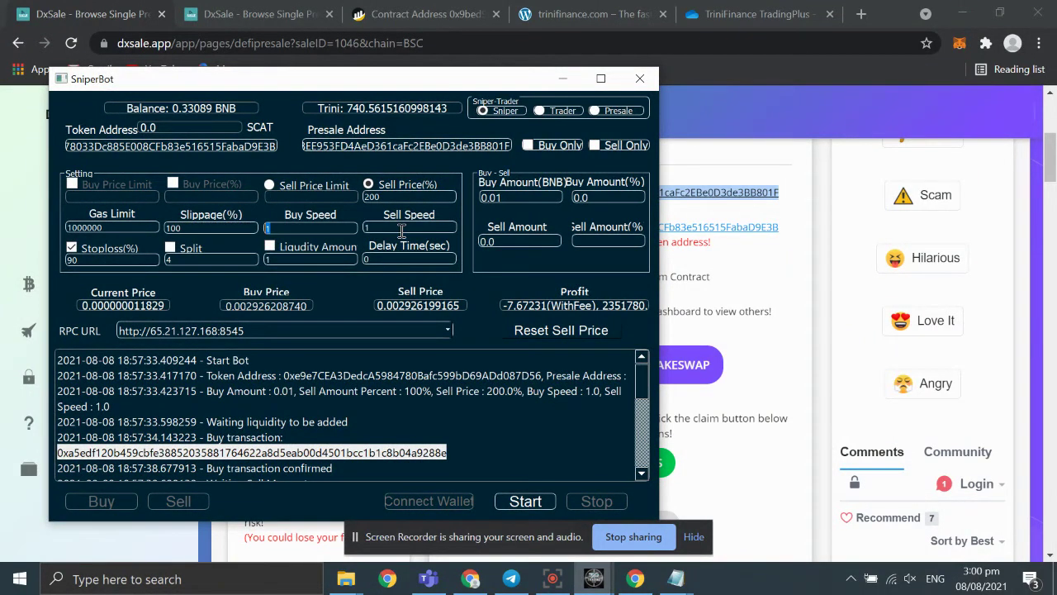
- Return to the SCAT presale page on DxSale and highlight its hard cap in the sale details
{"action": "left_click", "coordinate": [778, 342]}
{"action": "scroll", "coordinate": [488, 422], "scroll_direction": "down", "scroll_amount": 4}
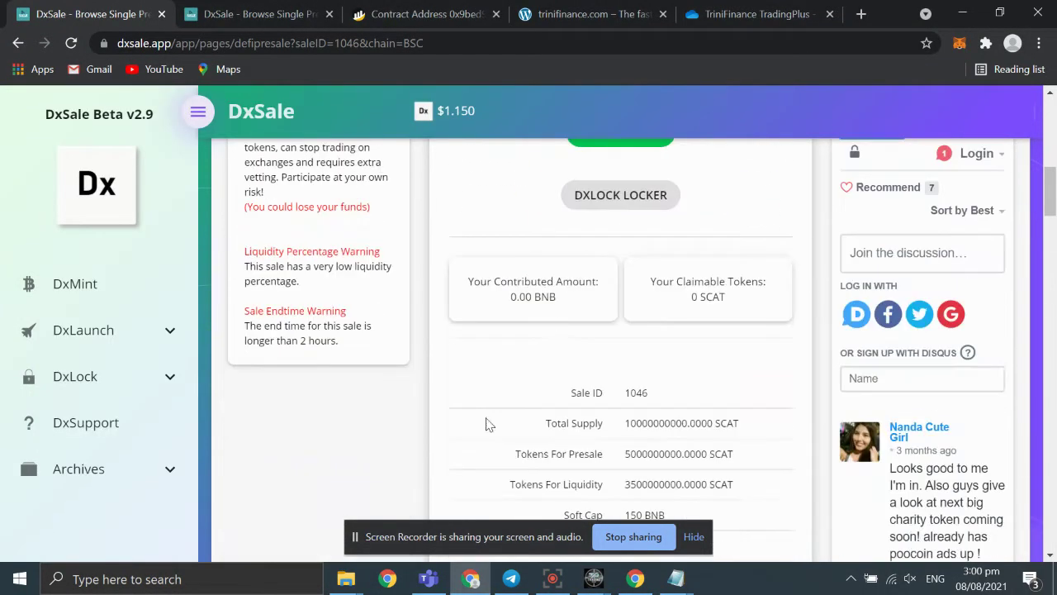
{"action": "scroll", "coordinate": [721, 385], "scroll_direction": "down", "scroll_amount": 3}
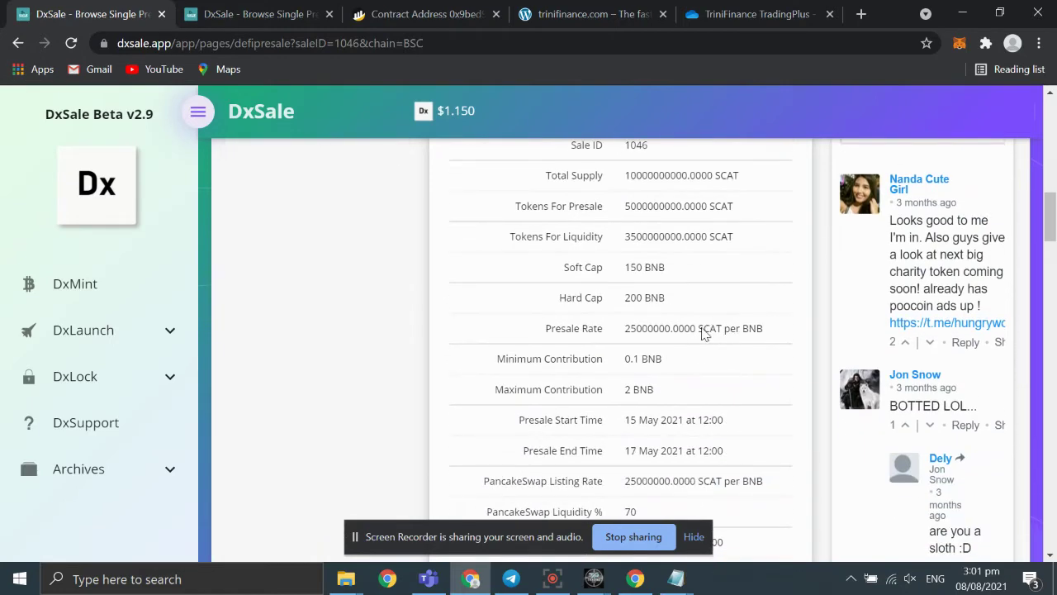
{"action": "left_click_drag", "start_coordinate": [670, 300], "coordinate": [614, 302]}
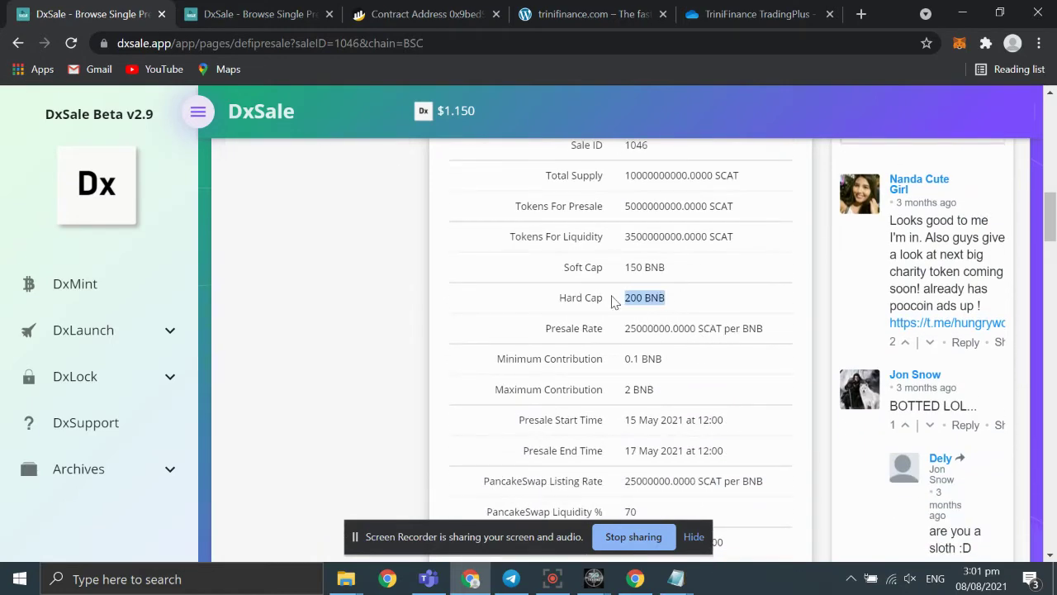
- Switch to the BabySwipe presale page and examine its sale details, highlighting the soft cap and hard cap
{"action": "left_click", "coordinate": [264, 8]}
{"action": "scroll", "coordinate": [716, 411], "scroll_direction": "down", "scroll_amount": 4}
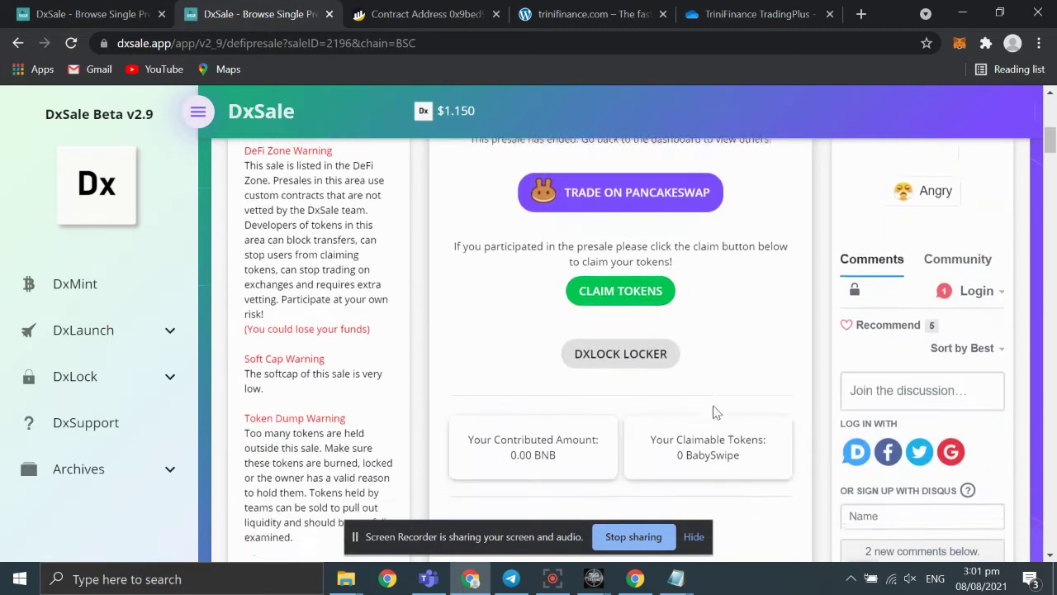
{"action": "scroll", "coordinate": [717, 411], "scroll_direction": "down", "scroll_amount": 4}
{"action": "left_click_drag", "start_coordinate": [670, 330], "coordinate": [568, 301]}
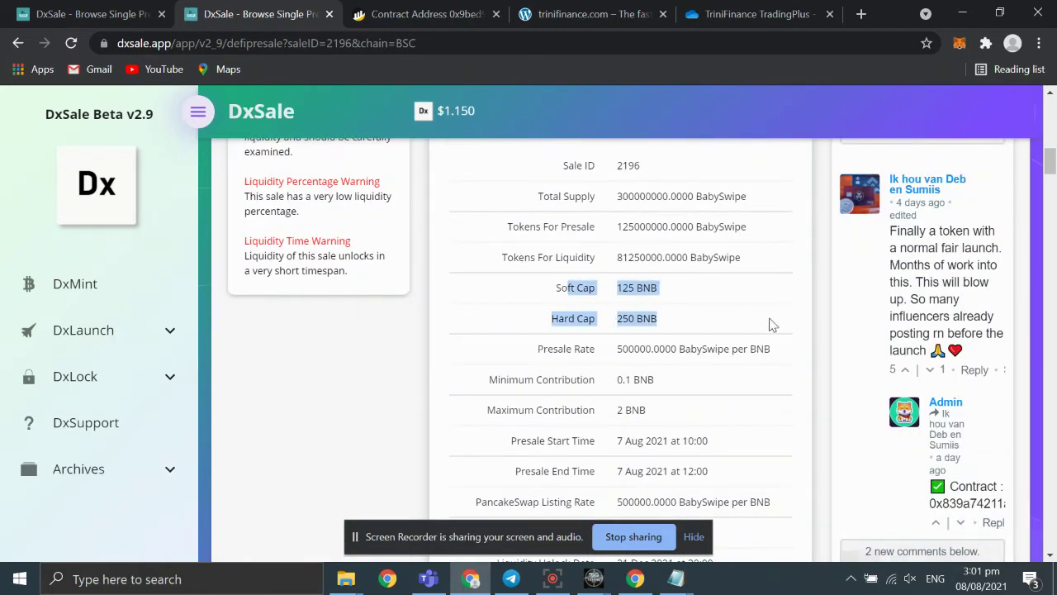
{"action": "left_click", "coordinate": [750, 284]}
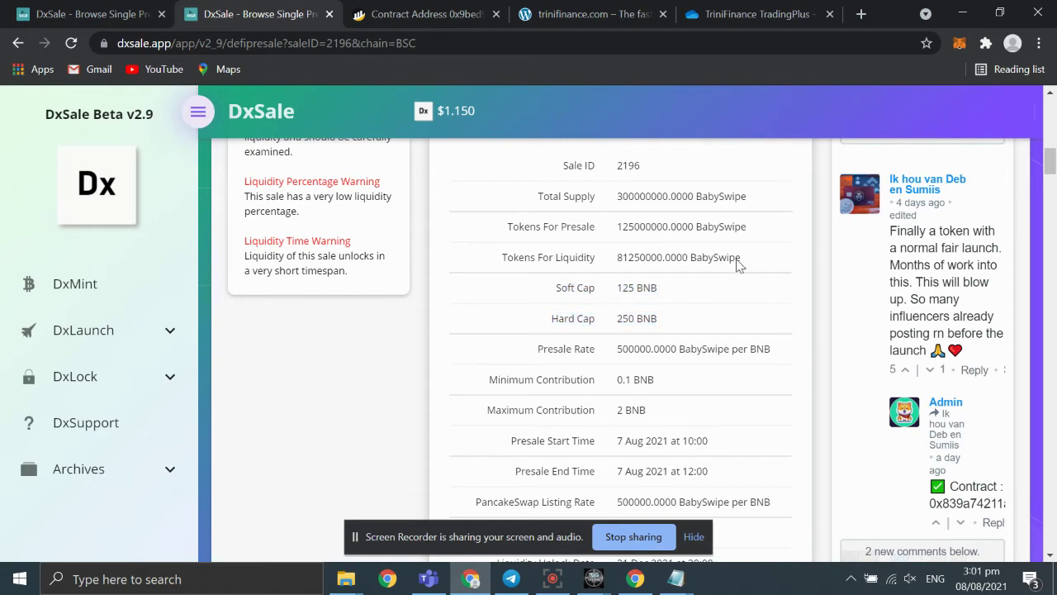
{"action": "scroll", "coordinate": [735, 264], "scroll_direction": "up", "scroll_amount": 2}
{"action": "scroll", "coordinate": [724, 248], "scroll_direction": "up", "scroll_amount": 1}
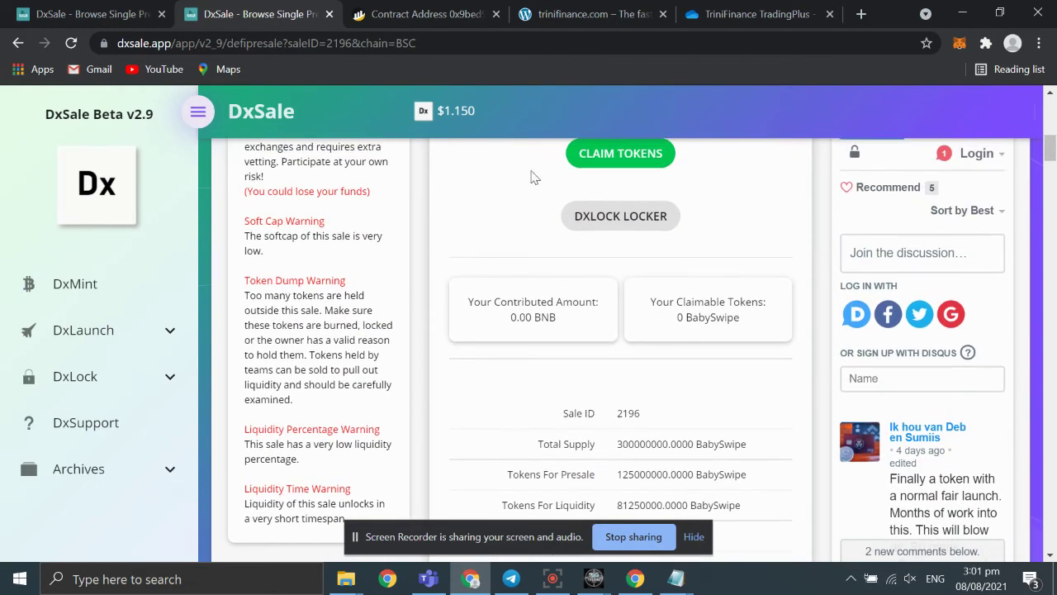
{"action": "scroll", "coordinate": [743, 428], "scroll_direction": "down", "scroll_amount": 1}
{"action": "scroll", "coordinate": [735, 427], "scroll_direction": "down", "scroll_amount": 3}
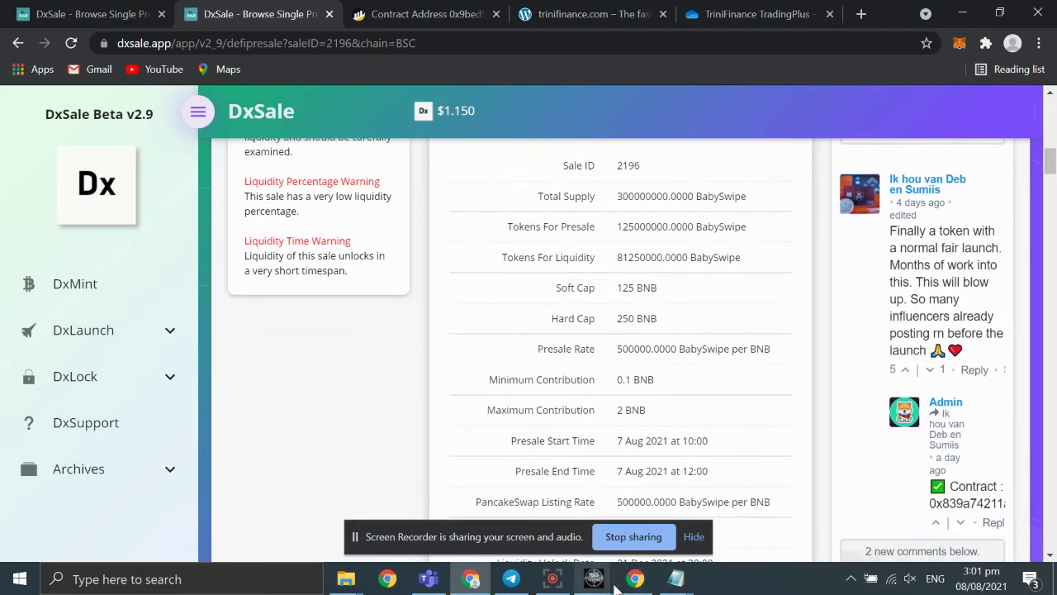
- Switch to SniperBot and highlight the Buy Speed value
{"action": "mouse_move", "coordinate": [613, 586]}
{"action": "left_click", "coordinate": [682, 506]}
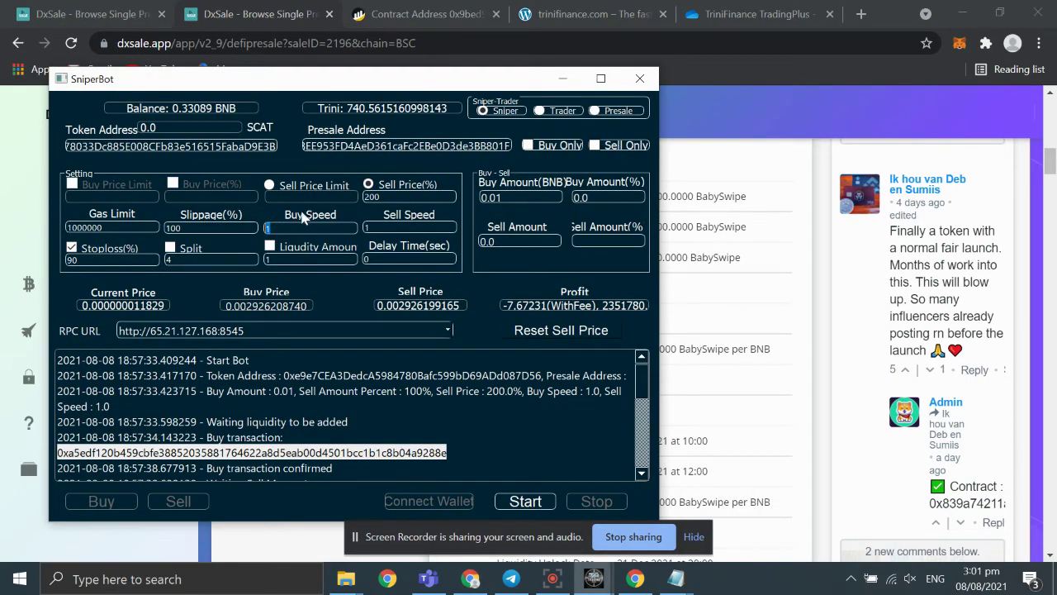
{"action": "left_click", "coordinate": [283, 230]}
{"action": "double_click", "coordinate": [283, 230]}
- Return to the BabySwipe presale page and highlight the Hard Cap row
{"action": "left_click", "coordinate": [840, 318]}
{"action": "scroll", "coordinate": [763, 359], "scroll_direction": "down", "scroll_amount": 2}
{"action": "scroll", "coordinate": [661, 248], "scroll_direction": "up", "scroll_amount": 2}
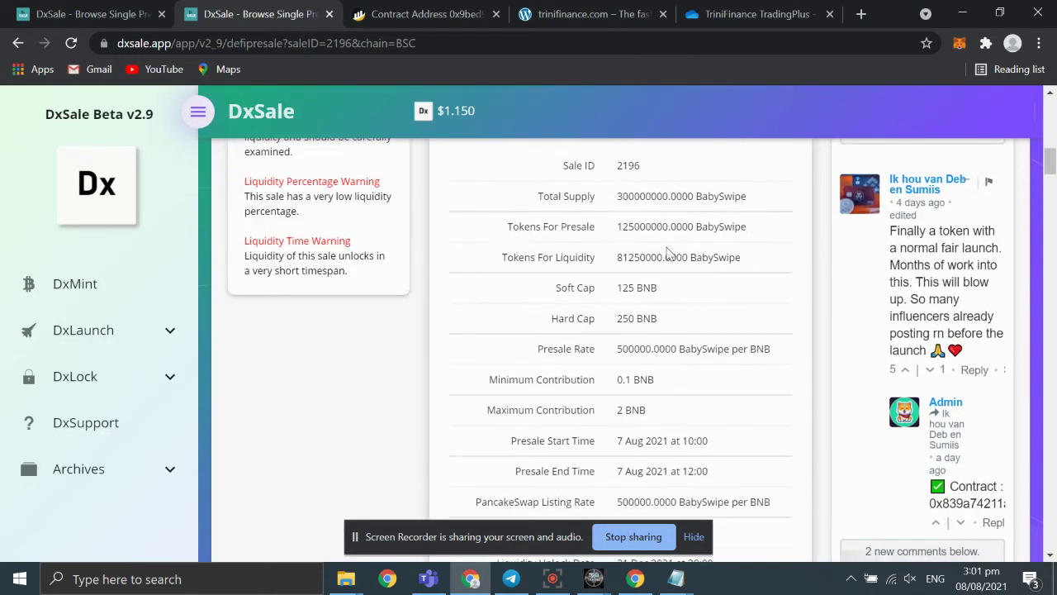
{"action": "left_click_drag", "start_coordinate": [674, 318], "coordinate": [527, 317]}
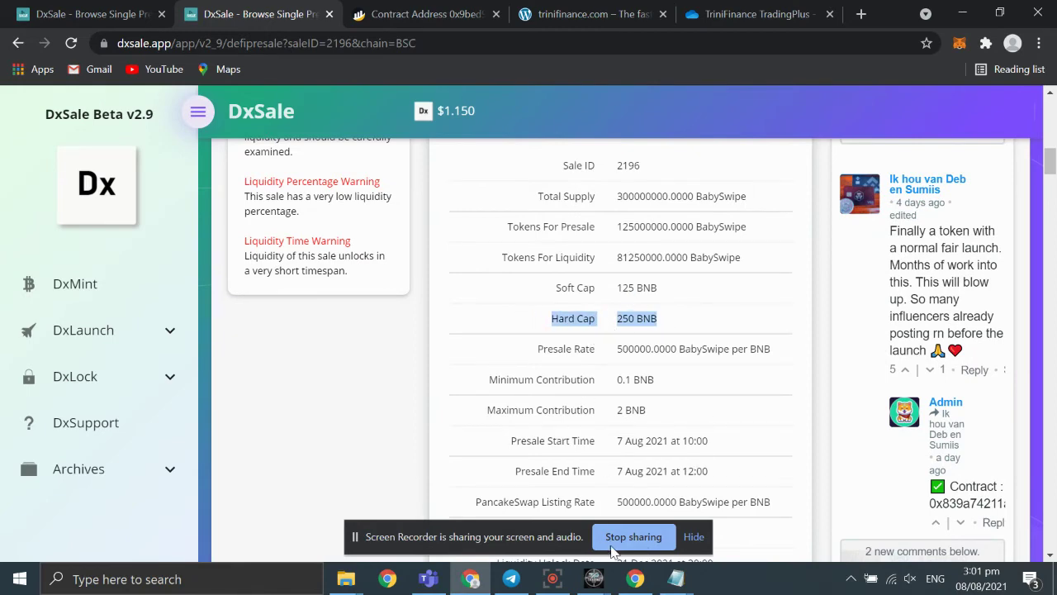
- Switch to SniperBot and start the SCAT presale contribution in Presale mode with a Buy Speed of 3
{"action": "left_click", "coordinate": [593, 578]}
{"action": "left_click", "coordinate": [722, 513]}
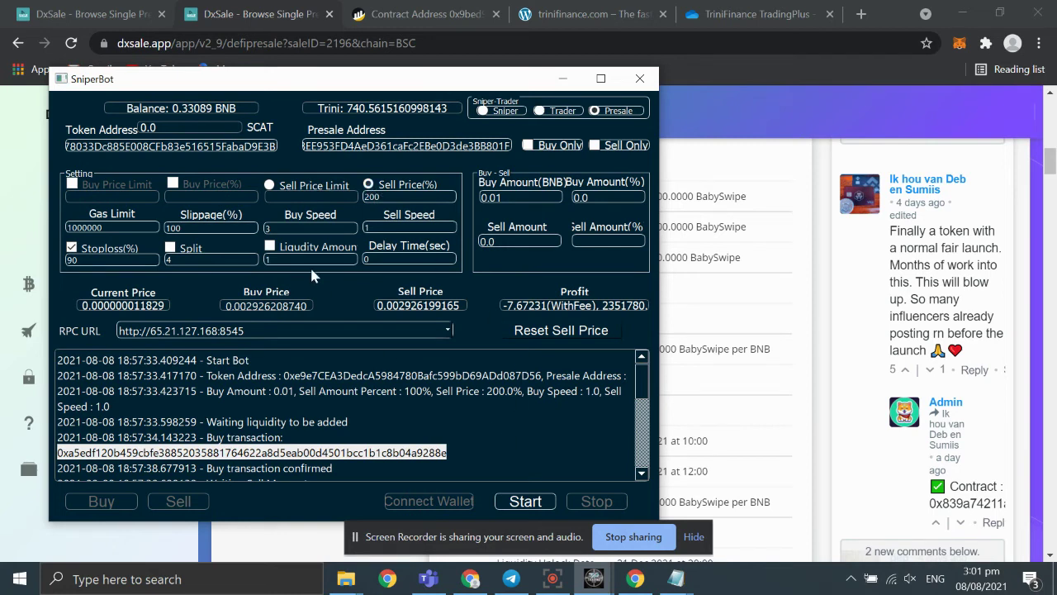
{"action": "left_click", "coordinate": [529, 504]}
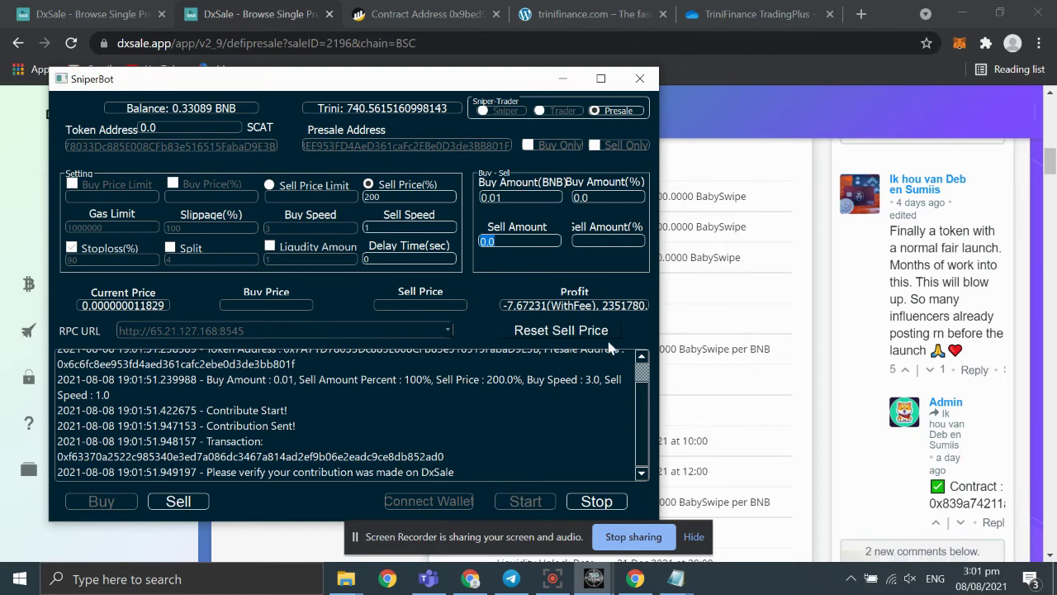
- Highlight the DxSale verification message and the contribution's transaction hash in the log, and reposition the SniperBot window
{"action": "left_click_drag", "start_coordinate": [469, 474], "coordinate": [205, 473]}
{"action": "left_click", "coordinate": [236, 464]}
{"action": "double_click", "coordinate": [243, 456]}
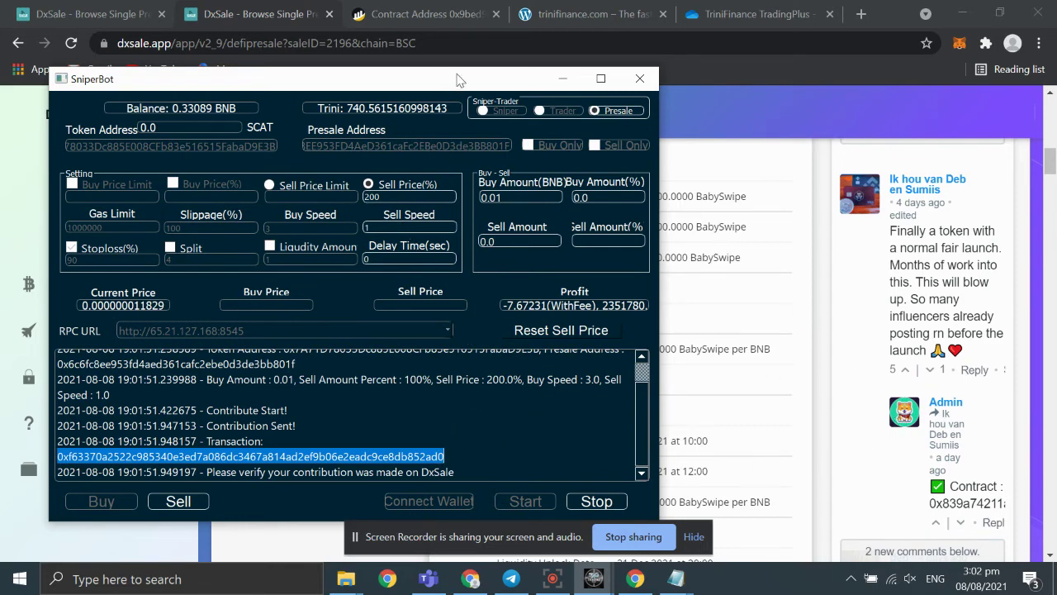
{"action": "left_click_drag", "start_coordinate": [459, 77], "coordinate": [611, 89]}
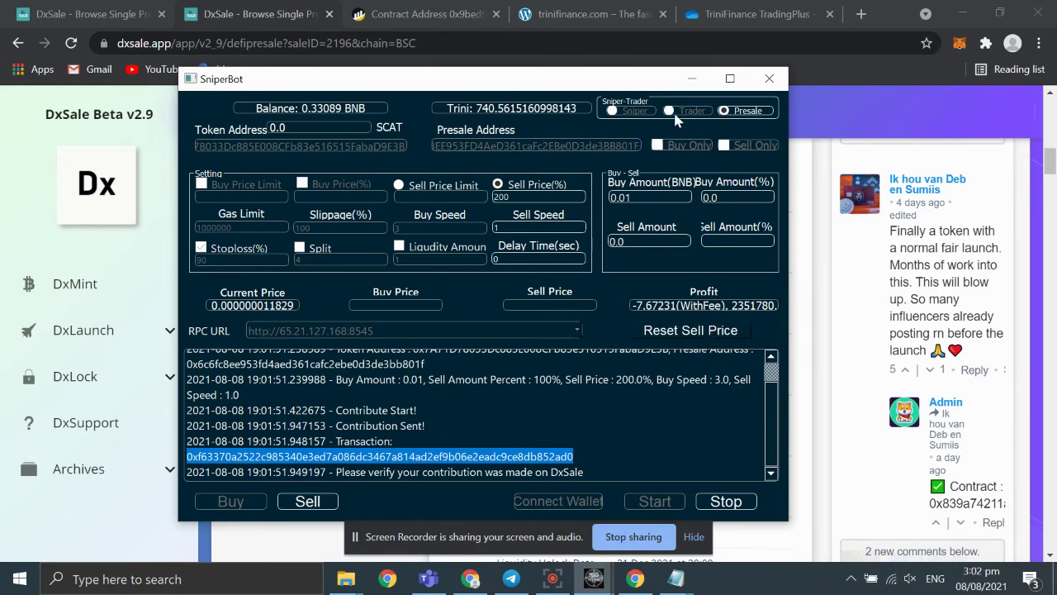
- Stop the presale run and switch the bot to Trader mode with Sell Only enabled
{"action": "left_click", "coordinate": [733, 501]}
{"action": "left_click", "coordinate": [612, 111]}
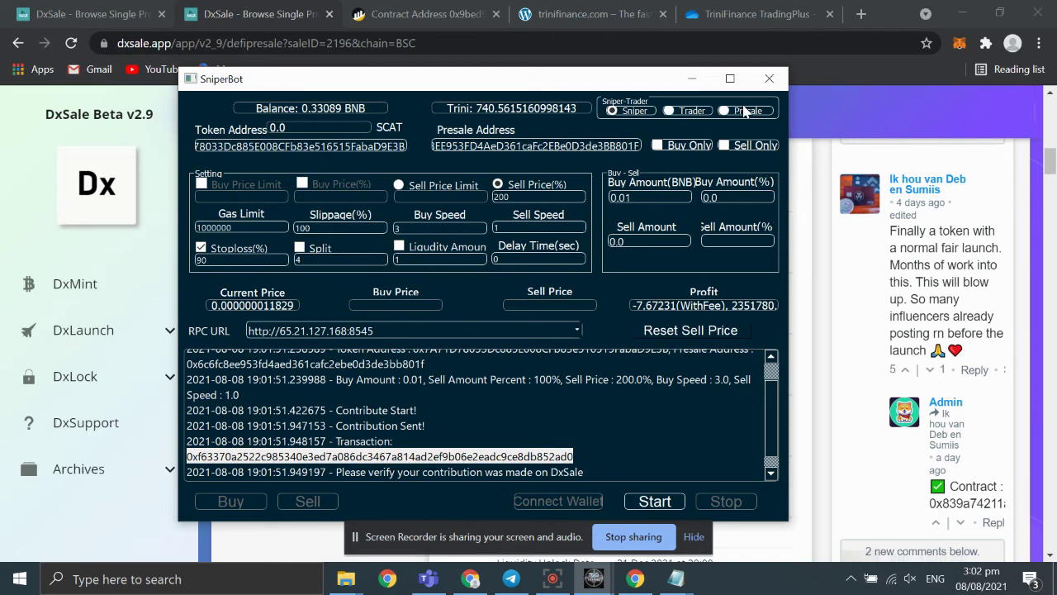
{"action": "left_click", "coordinate": [691, 115]}
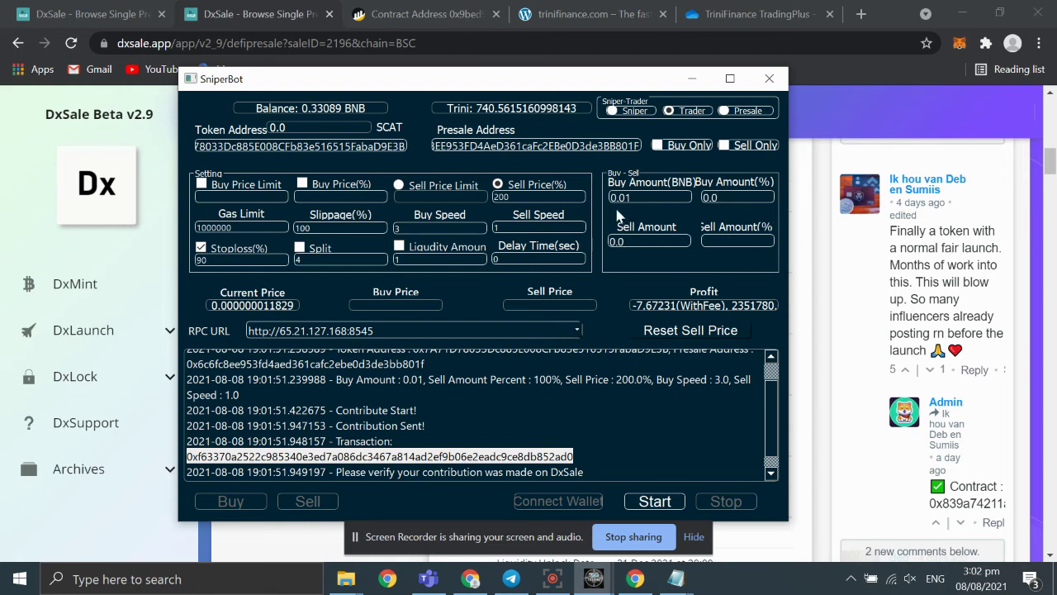
{"action": "left_click", "coordinate": [741, 147]}
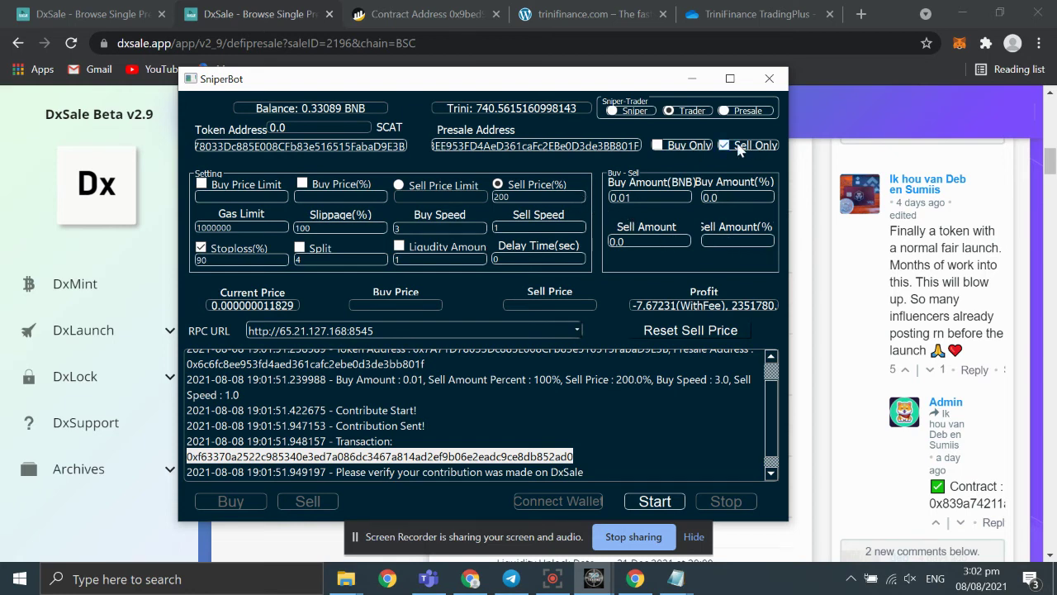
- Set Sell Price(%) to 400 and try a Sell Only run on the SCAT token, stopping the bot at the end
{"action": "double_click", "coordinate": [520, 198]}
{"action": "type", "text": "400"}
{"action": "left_click", "coordinate": [650, 502]}
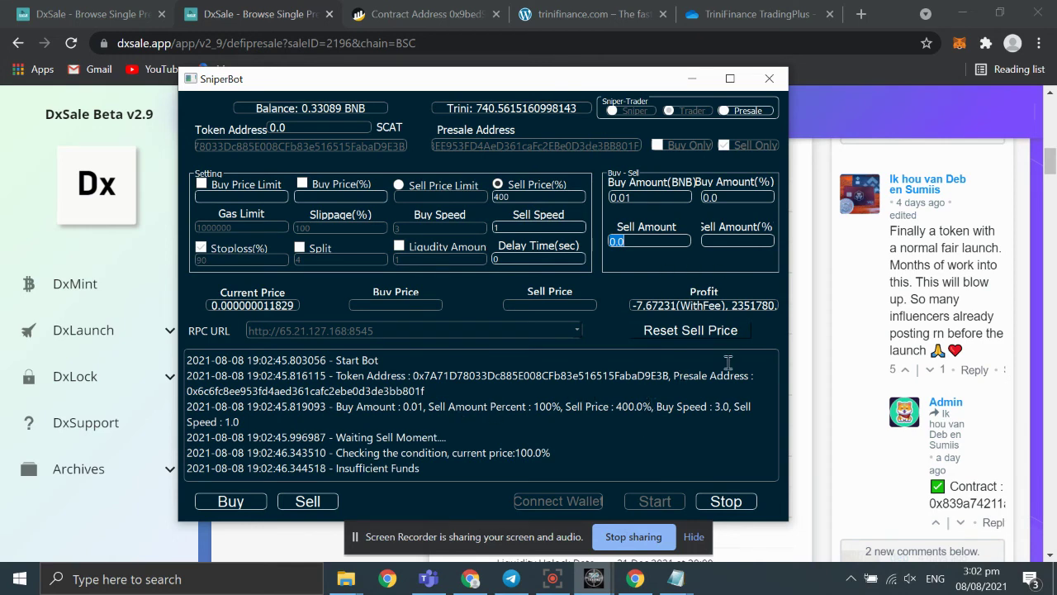
{"action": "left_click", "coordinate": [727, 501]}
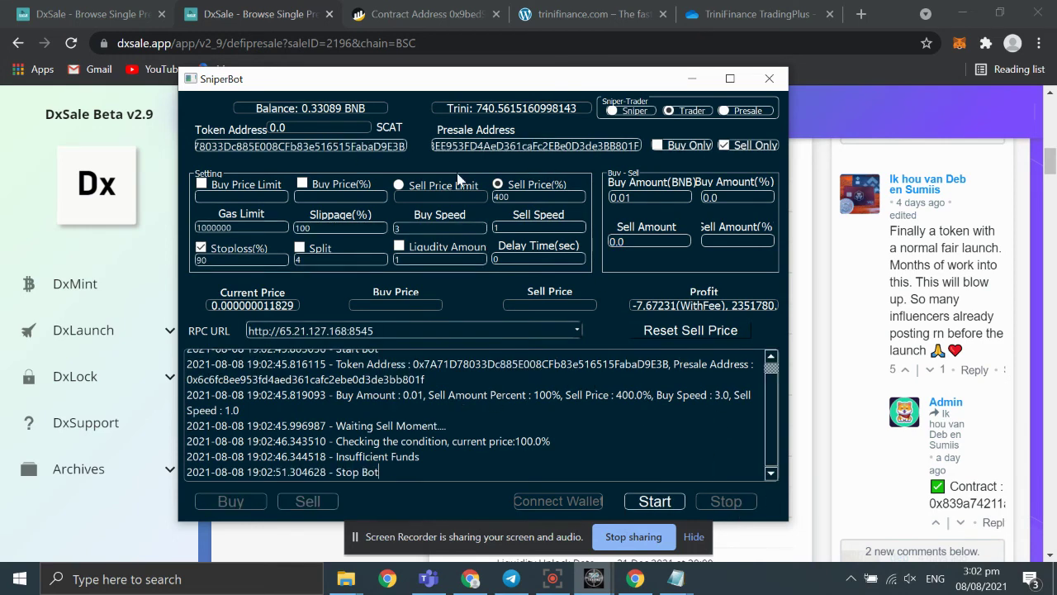
- Replace the token address with the BUSD token's address
{"action": "double_click", "coordinate": [361, 149]}
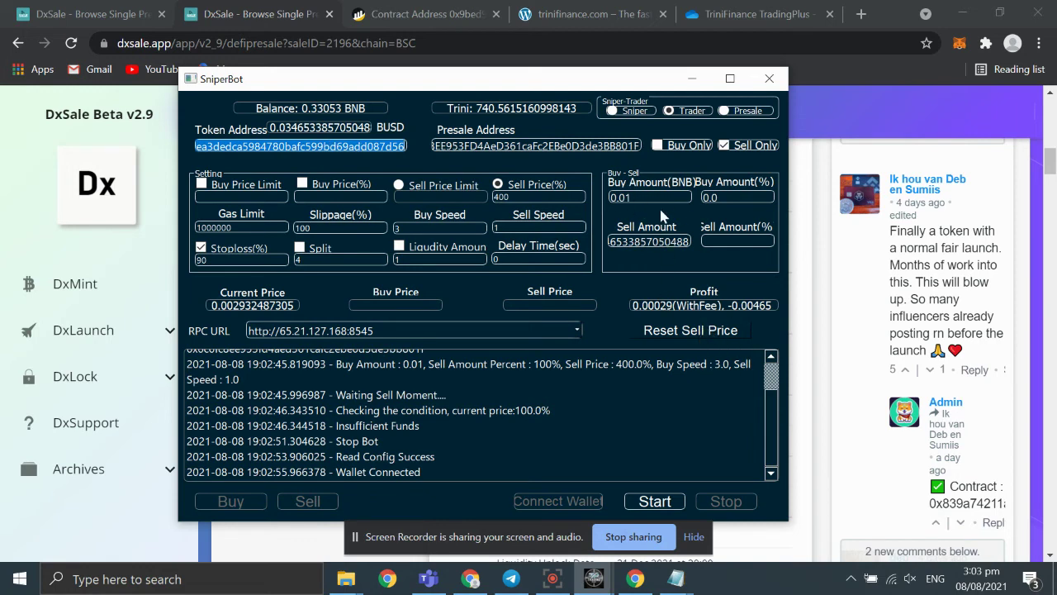
{"action": "left_click", "coordinate": [538, 199]}
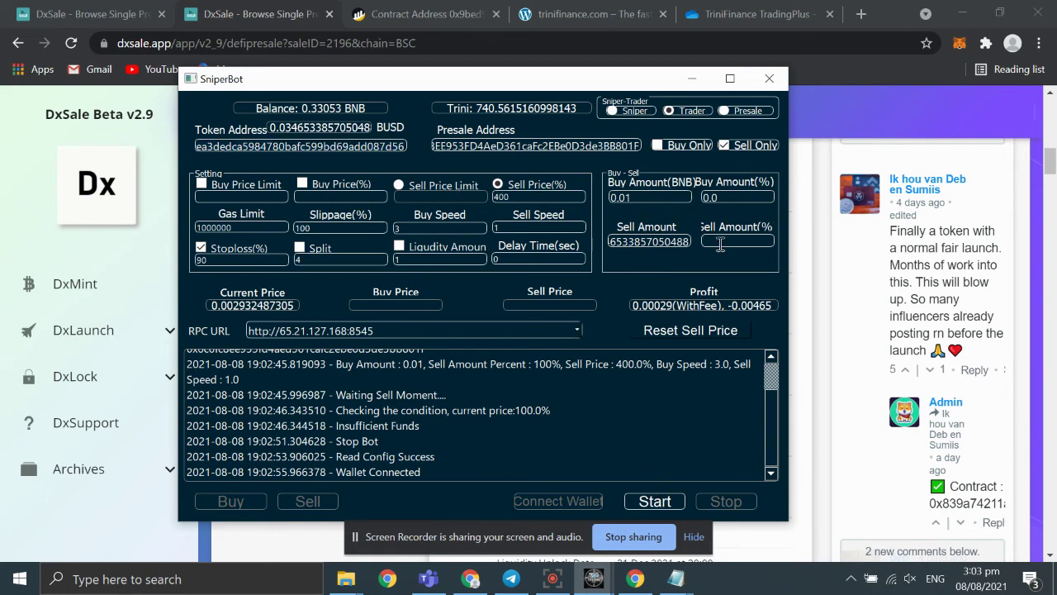
{"action": "left_click", "coordinate": [739, 150]}
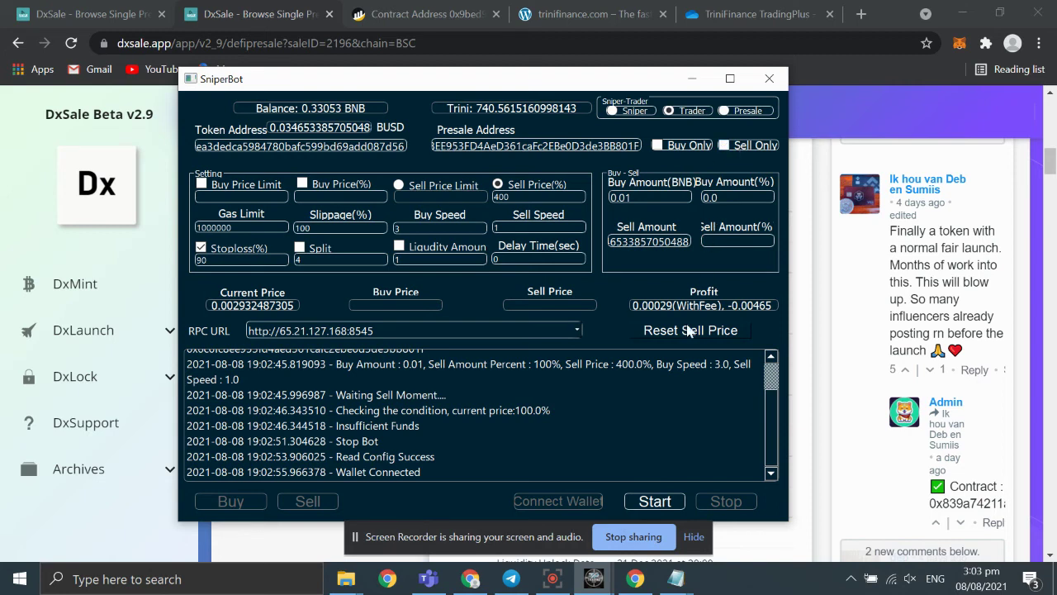
{"action": "left_click", "coordinate": [665, 506]}
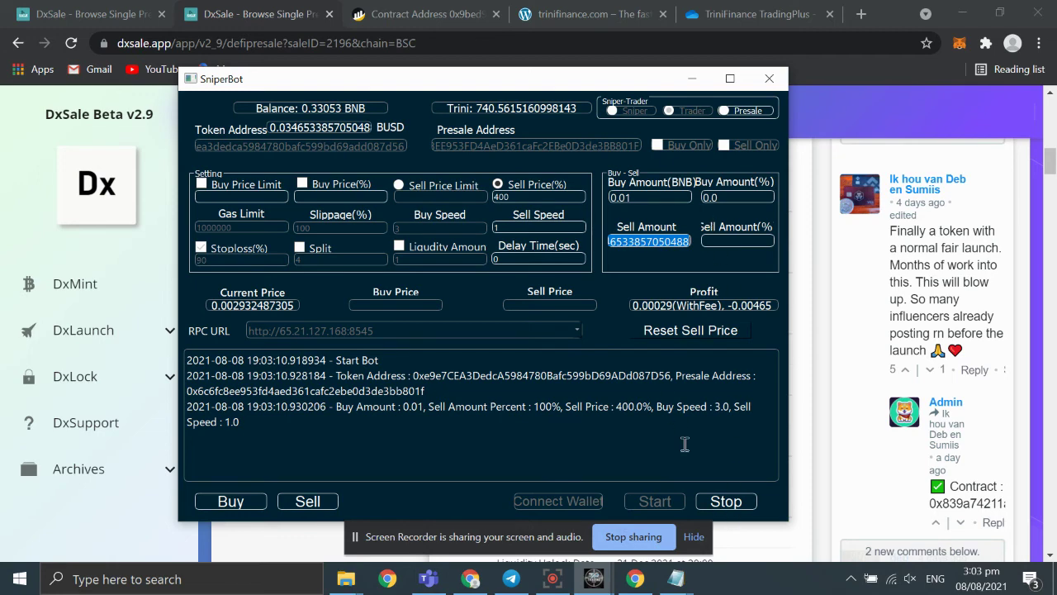
{"action": "left_click", "coordinate": [715, 502]}
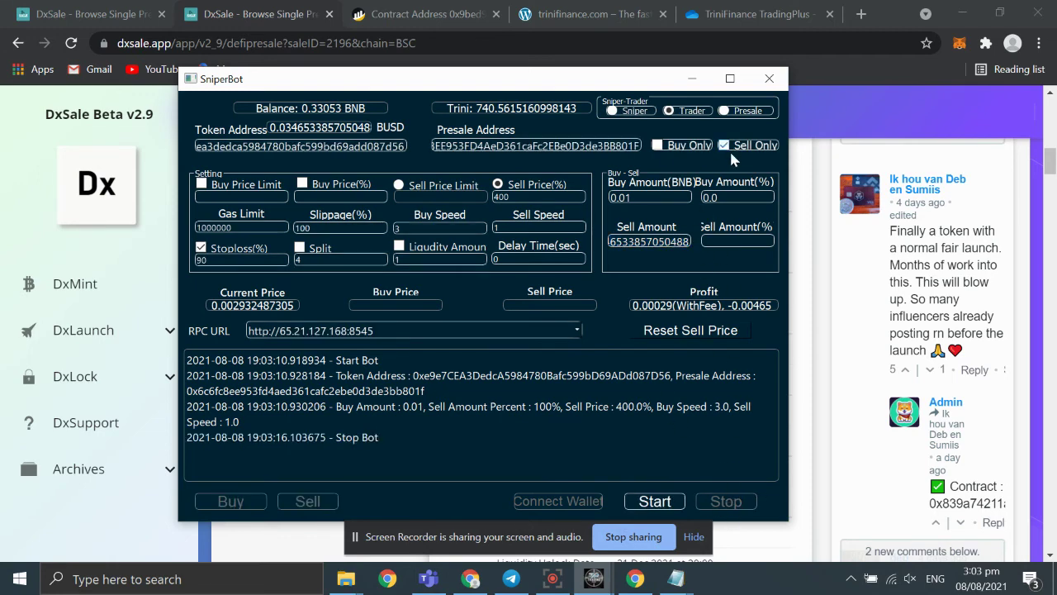
- Run the bot in Trader mode with Sell Only enabled to sell the BUSD token, and stop it after the sell transactions
{"action": "left_click", "coordinate": [665, 507]}
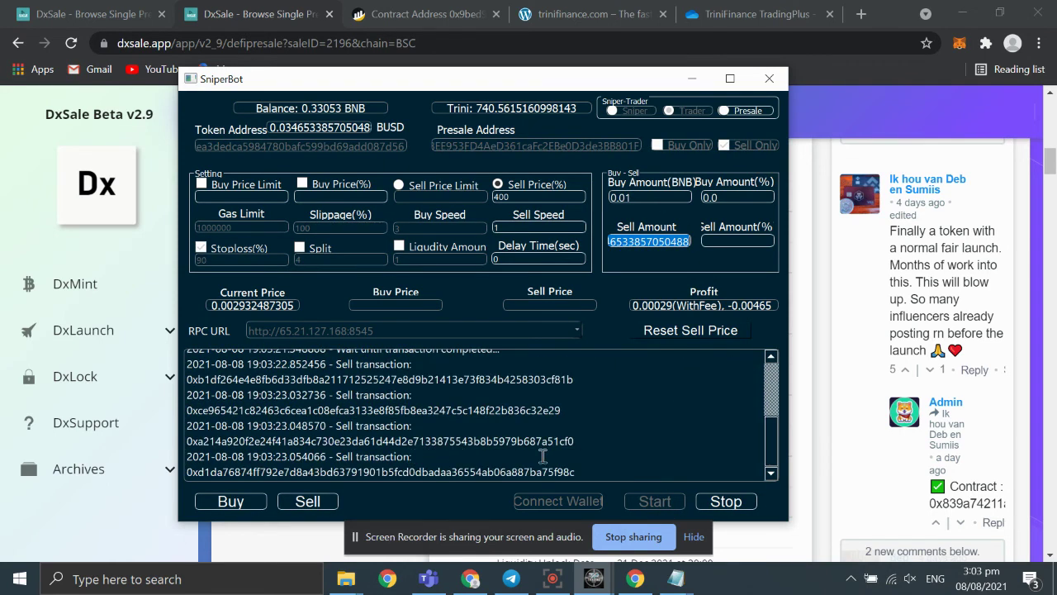
{"action": "left_click", "coordinate": [506, 196]}
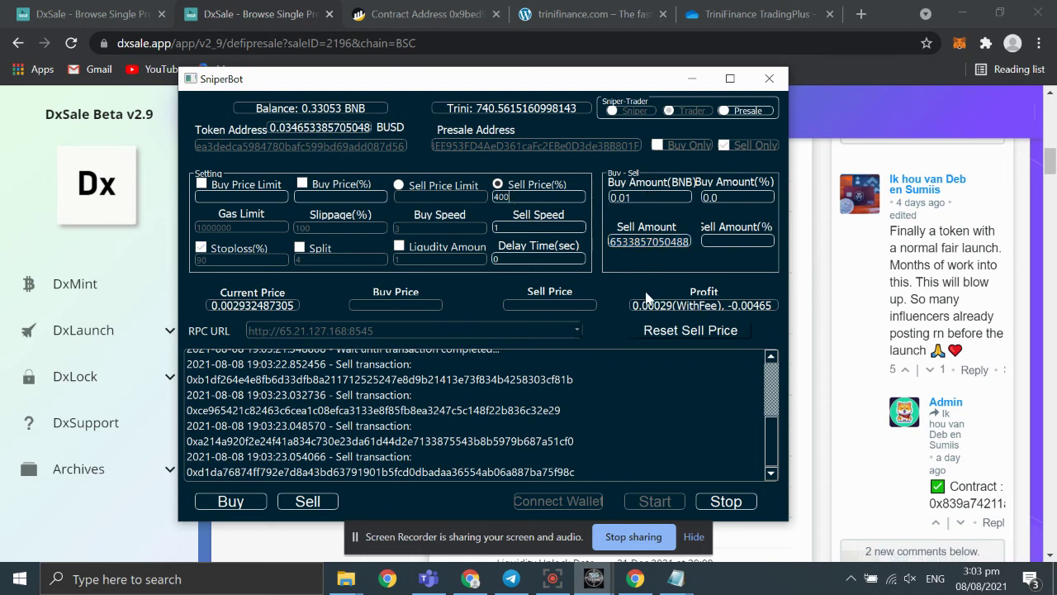
{"action": "left_click", "coordinate": [738, 502]}
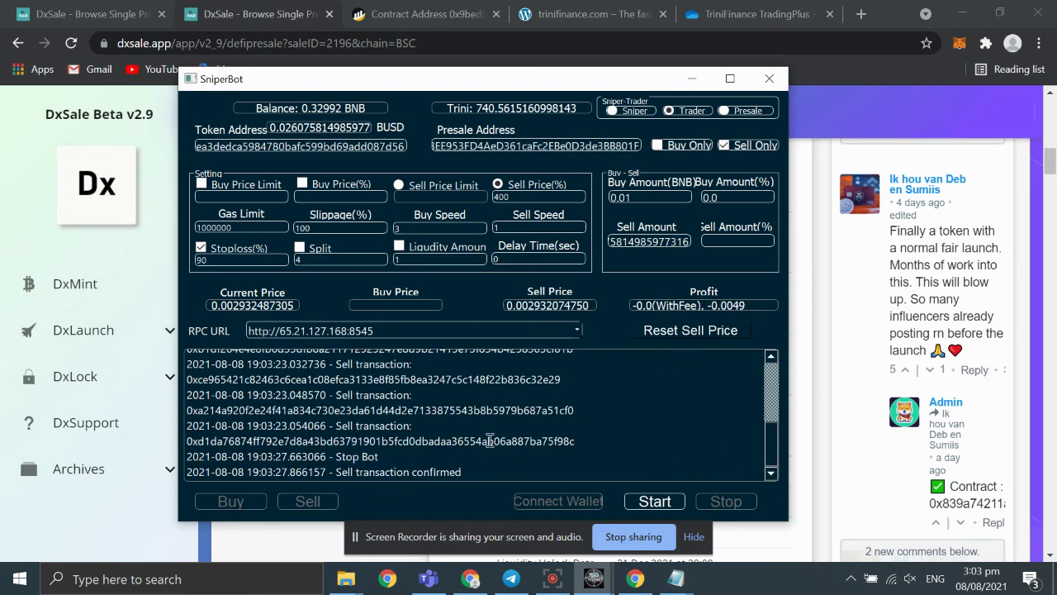
- Review the BUSD sell run's log back to its start and show the Presale and Trader mode options
{"action": "scroll", "coordinate": [489, 441], "scroll_direction": "up", "scroll_amount": 5}
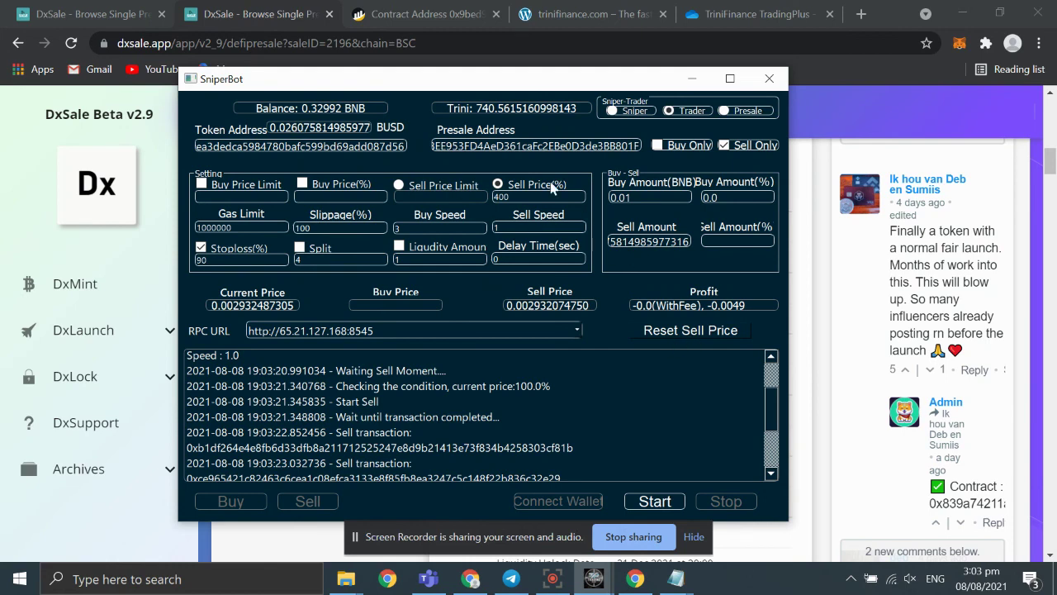
{"action": "scroll", "coordinate": [430, 419], "scroll_direction": "up", "scroll_amount": 2}
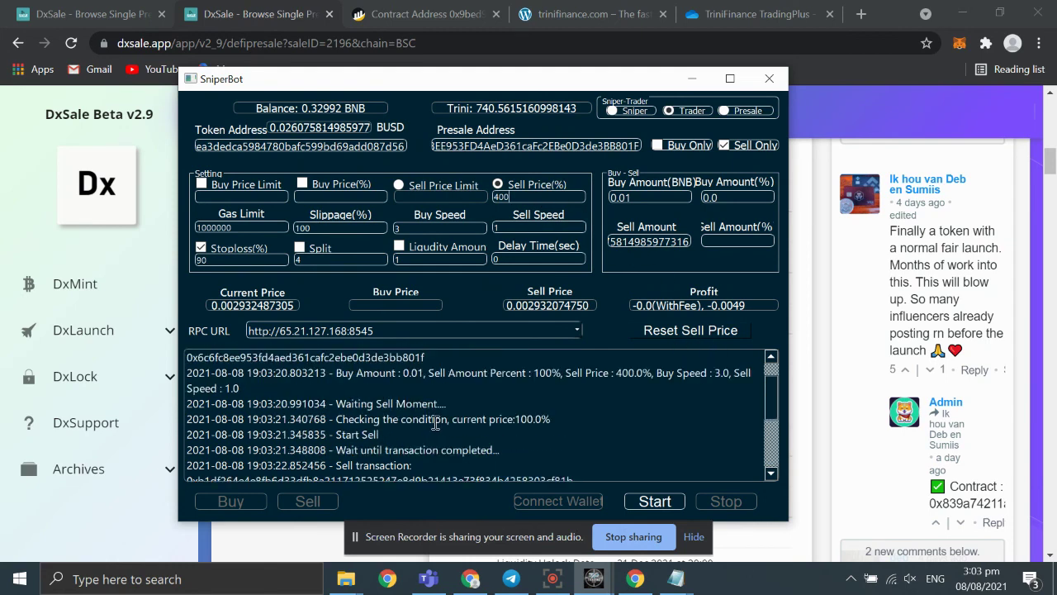
{"action": "scroll", "coordinate": [435, 423], "scroll_direction": "up", "scroll_amount": 2}
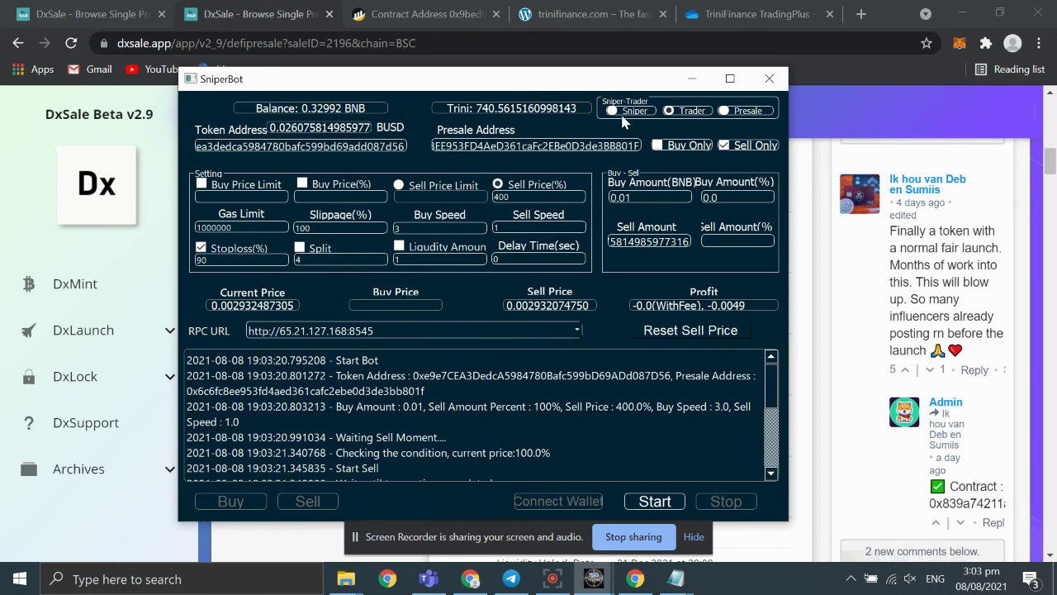
{"action": "left_click", "coordinate": [748, 110]}
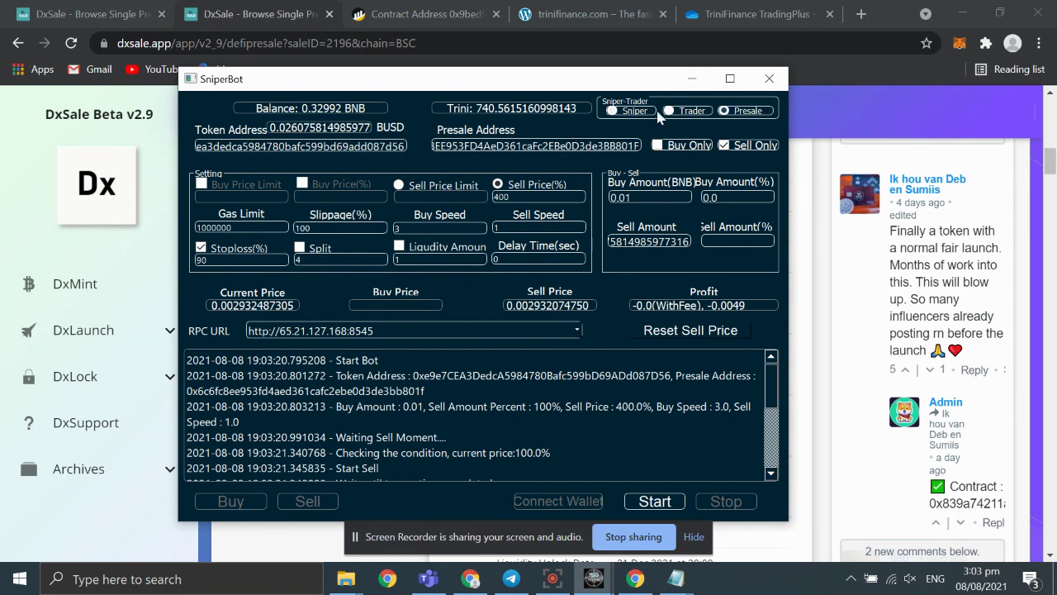
{"action": "left_click", "coordinate": [672, 111]}
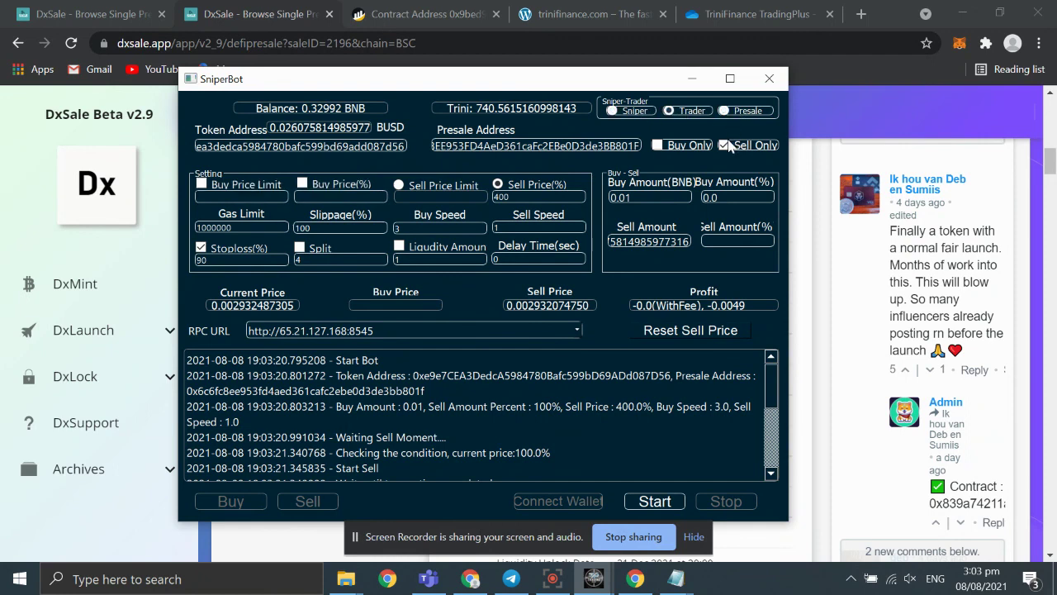